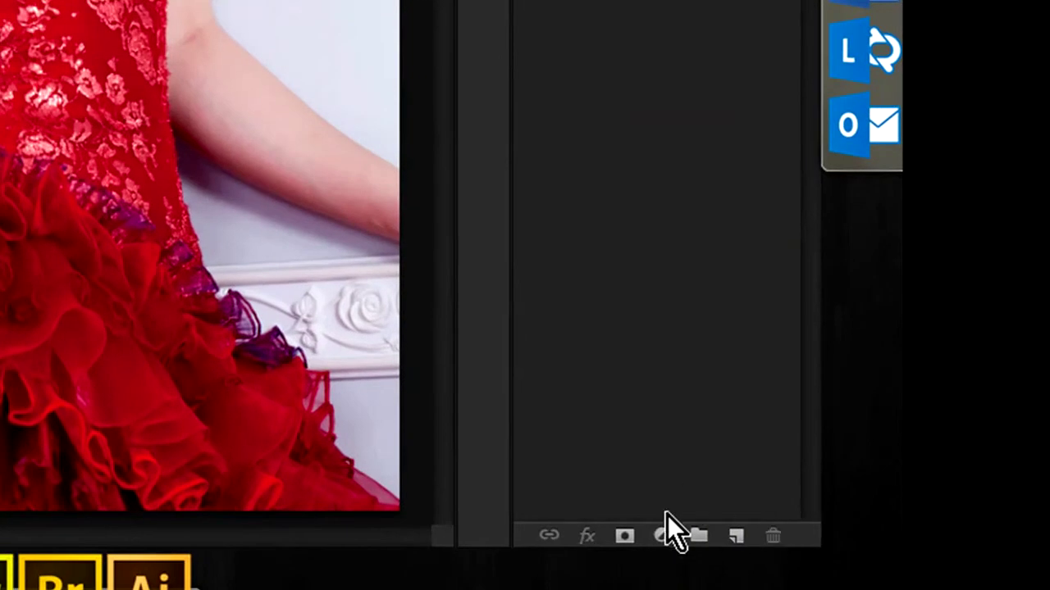
- Add a Hue/Saturation adjustment layer above the Background layer and leave the adjustment layer selected
left_click(661, 537)
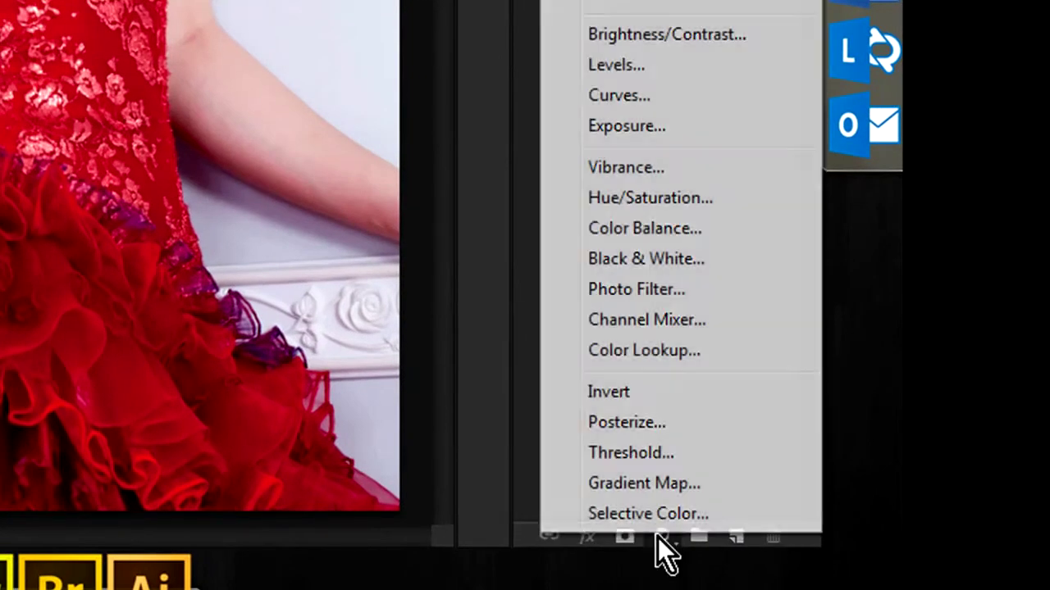
left_click(648, 198)
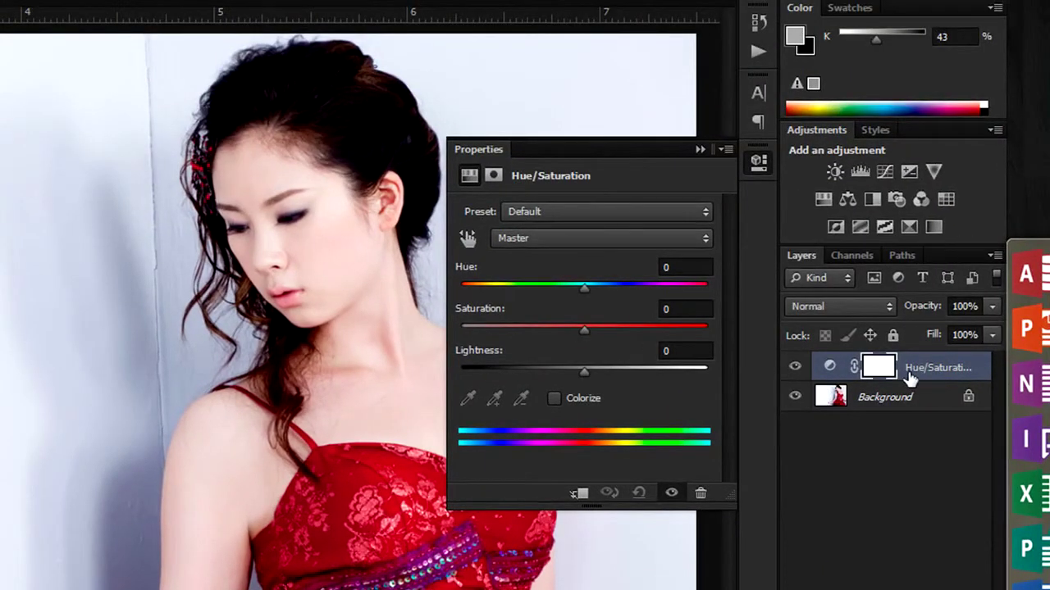
left_click(830, 366)
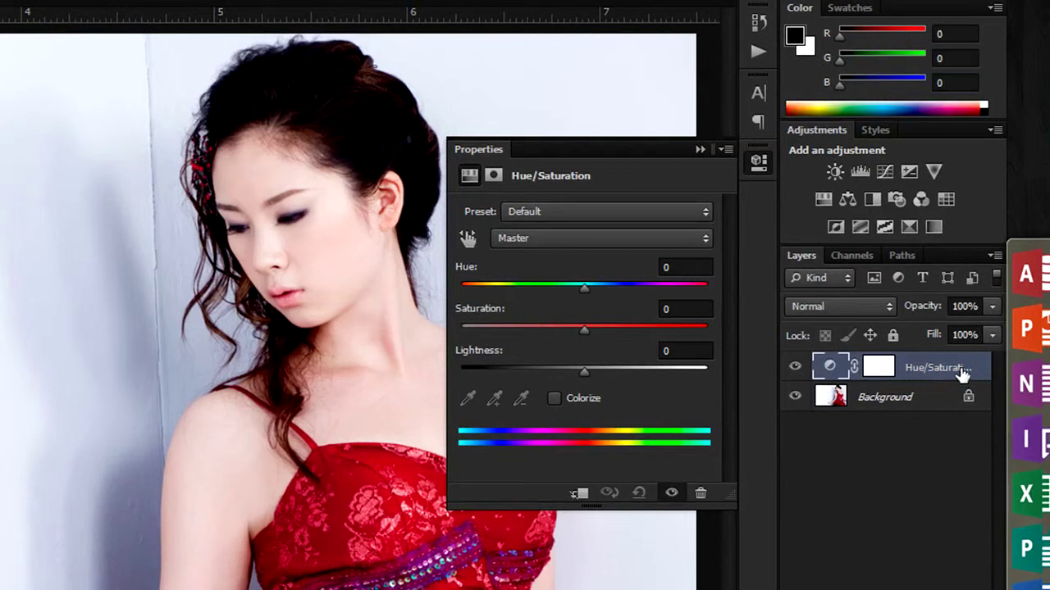
left_click(873, 399)
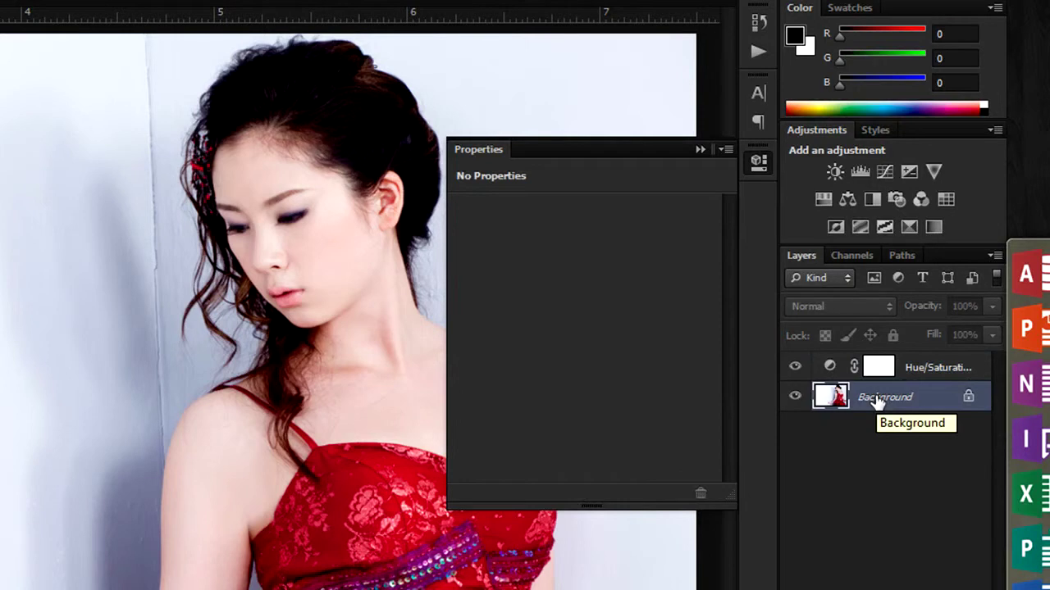
left_click(918, 369)
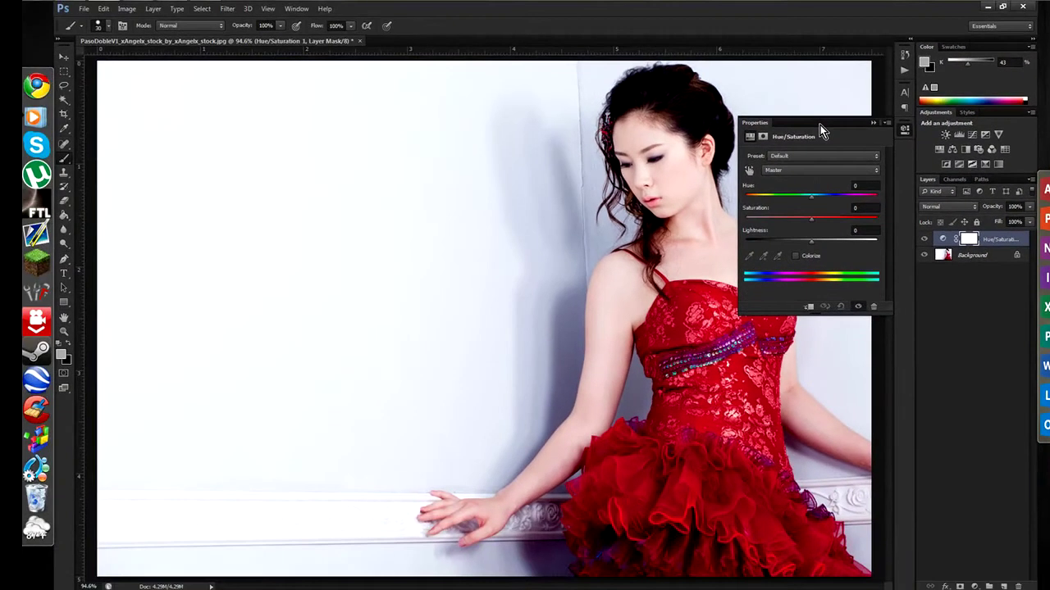
- Try the Properties panel docked beside the document and floating, and return it to the collapsed panel column with its settings open
left_click_drag(822, 132, 885, 238)
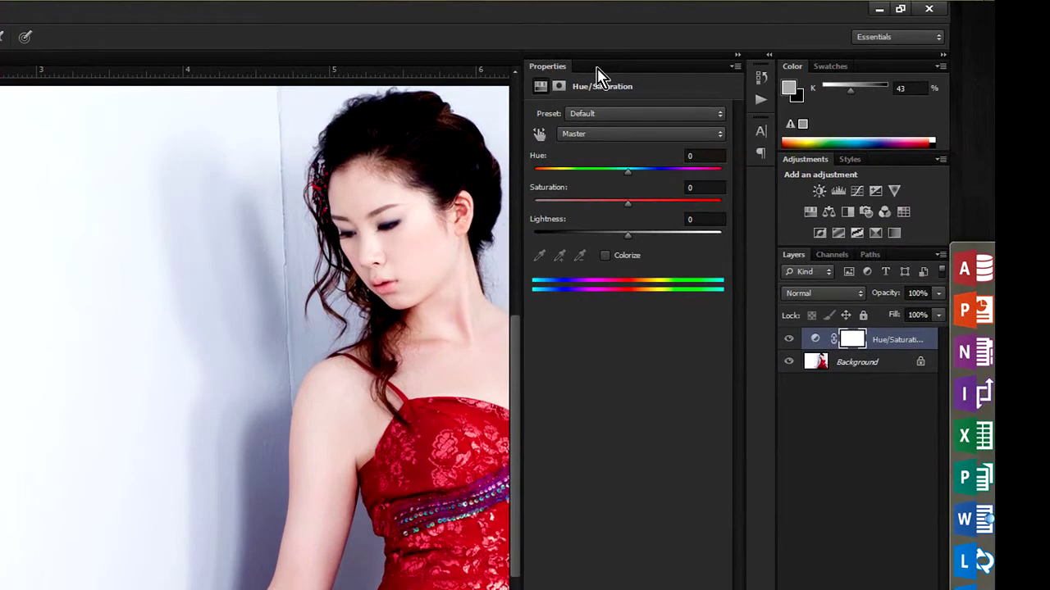
left_click_drag(598, 76, 779, 238)
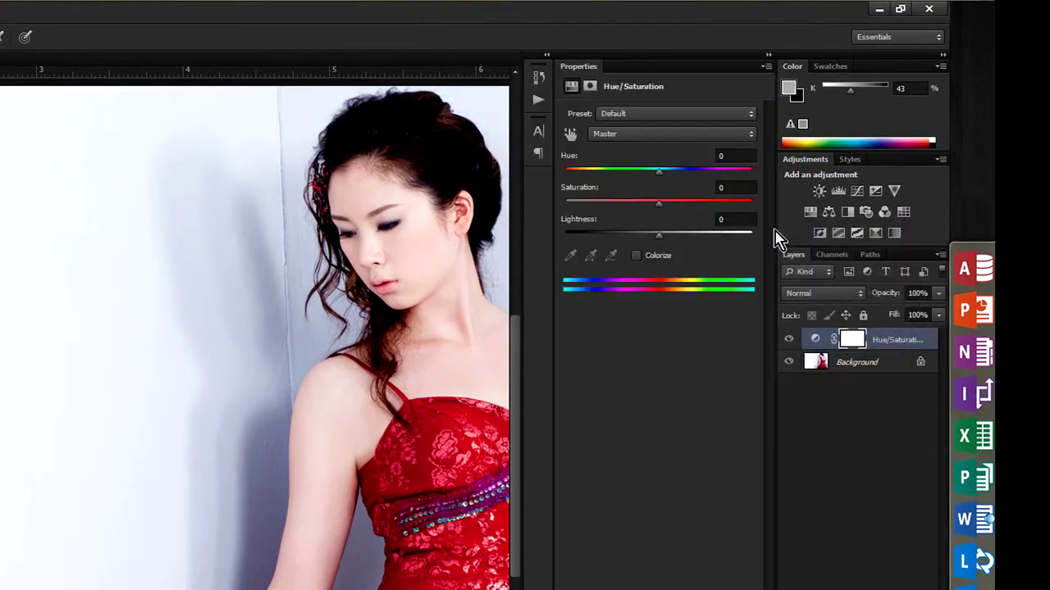
left_click_drag(677, 82, 537, 184)
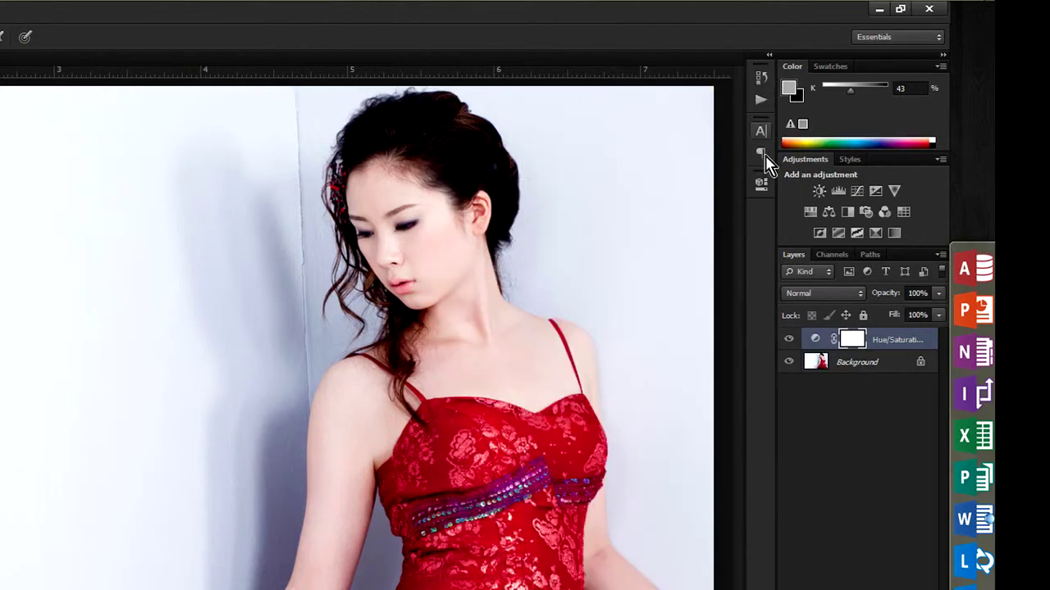
left_click(761, 187)
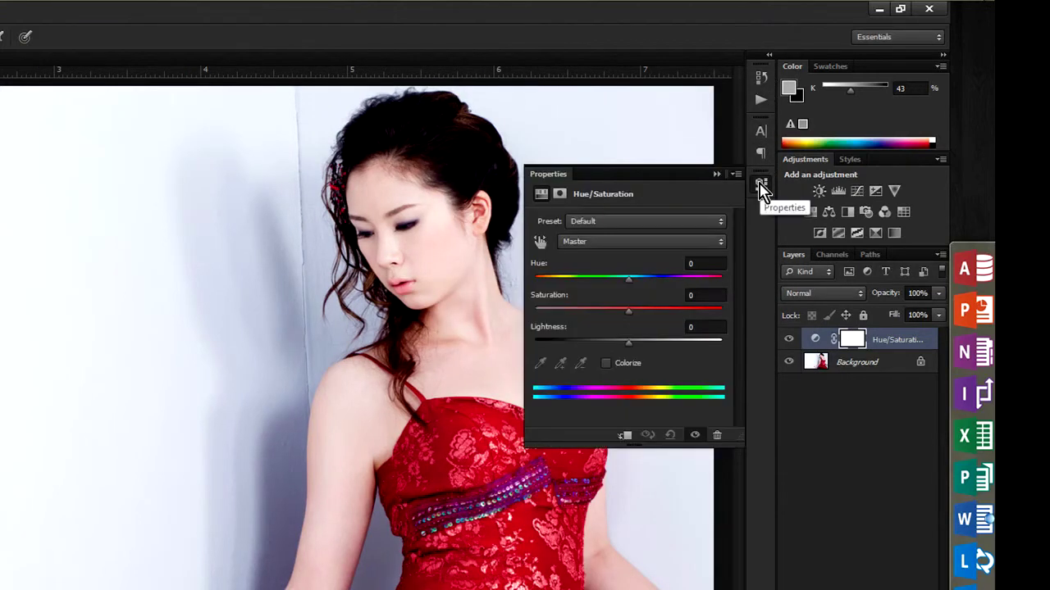
left_click_drag(684, 175, 0, 431)
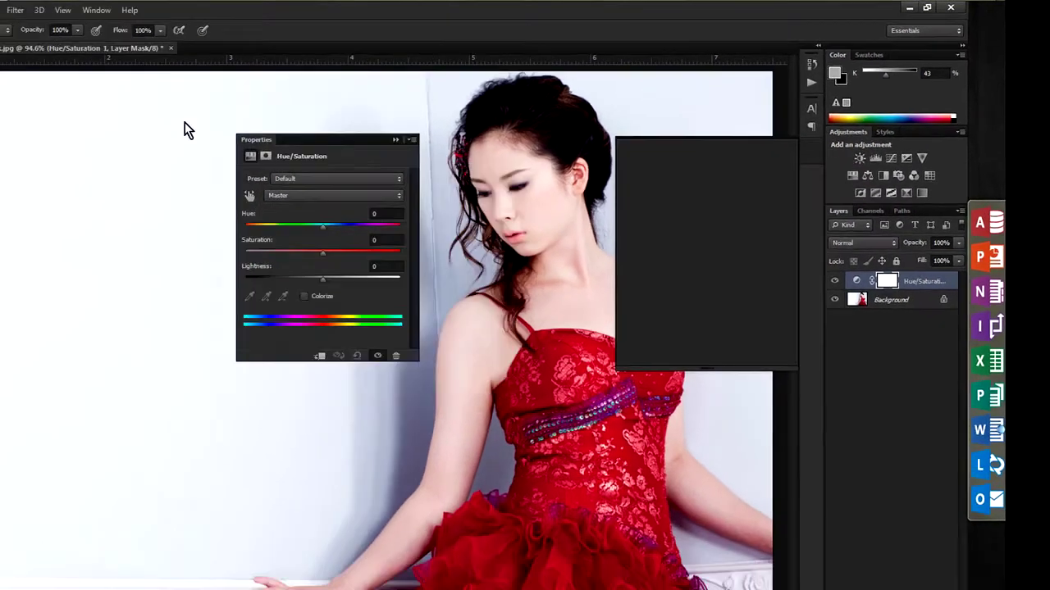
left_click_drag(144, 281, 925, 157)
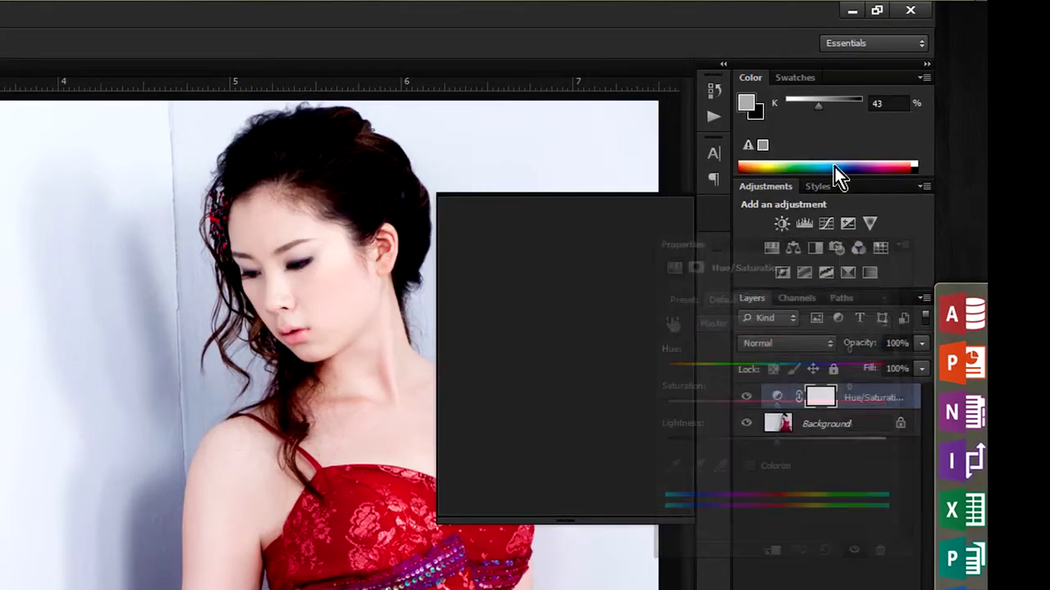
left_click_drag(834, 167, 711, 215)
left_click(712, 217)
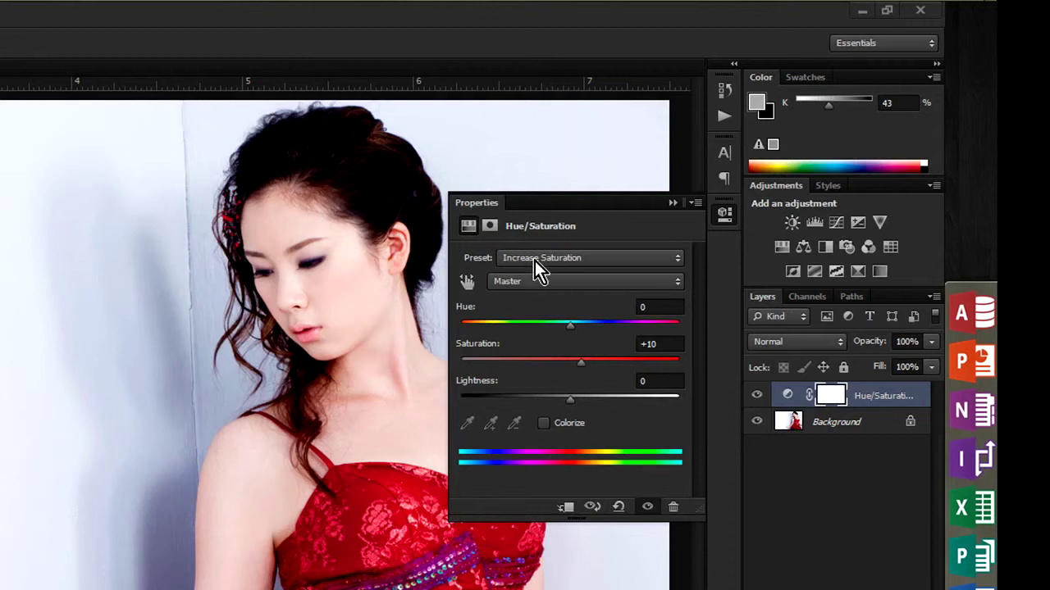
- Examine the adjustment layer's mask properties, and return to its Hue/Saturation settings
left_click(493, 230)
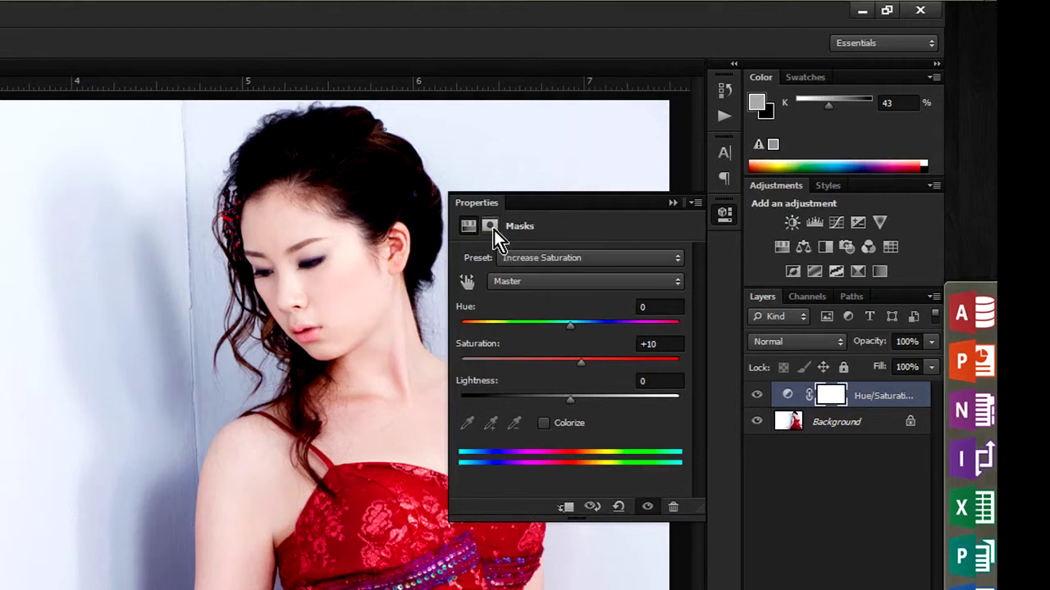
left_click(492, 224)
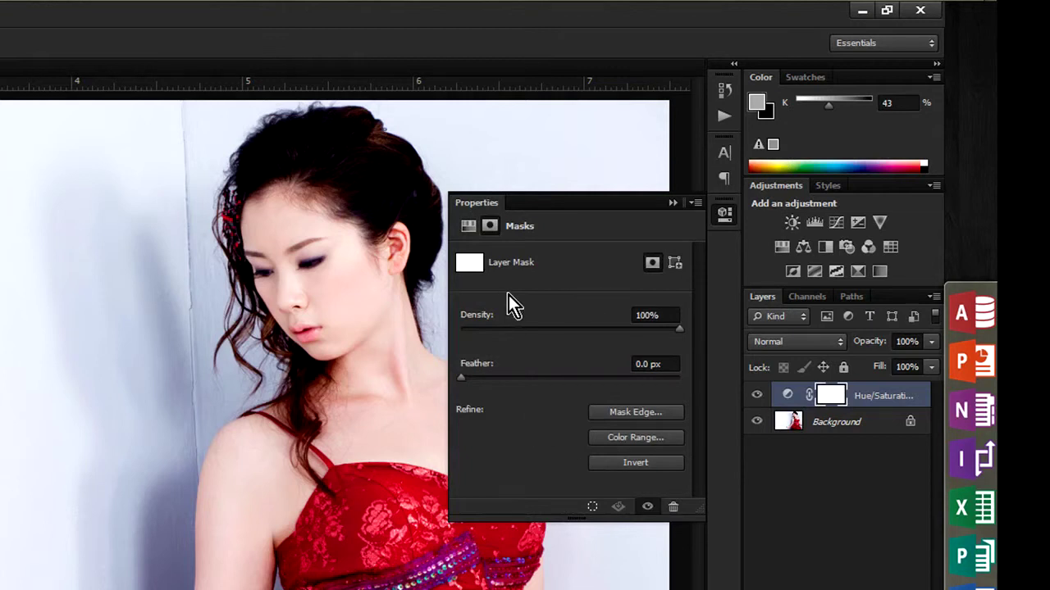
left_click(468, 226)
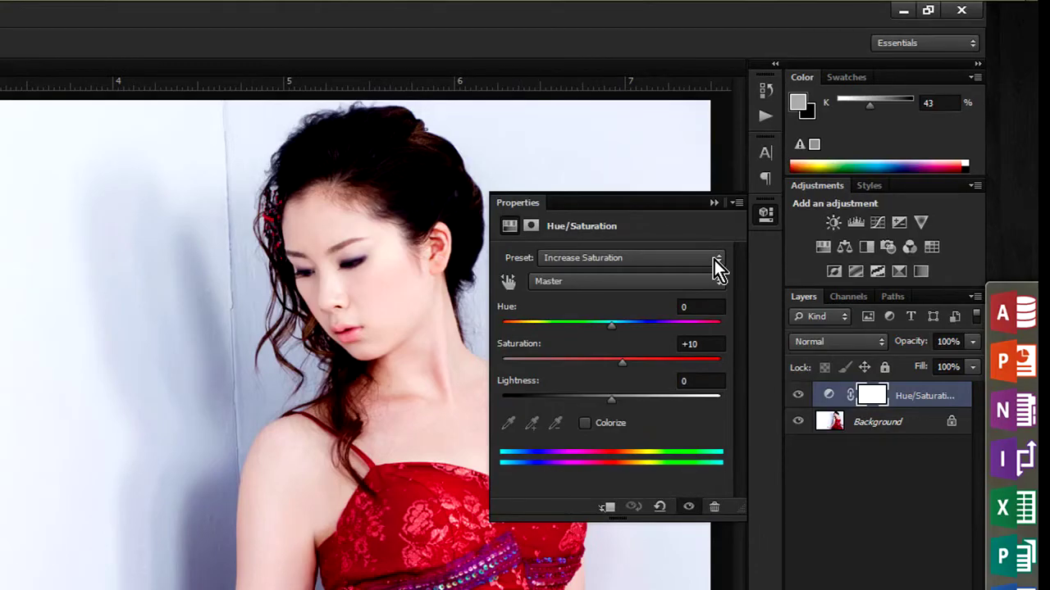
- Try the Sepia, Old Style and Yellow Boost presets on the Hue/Saturation adjustment
left_click(716, 259)
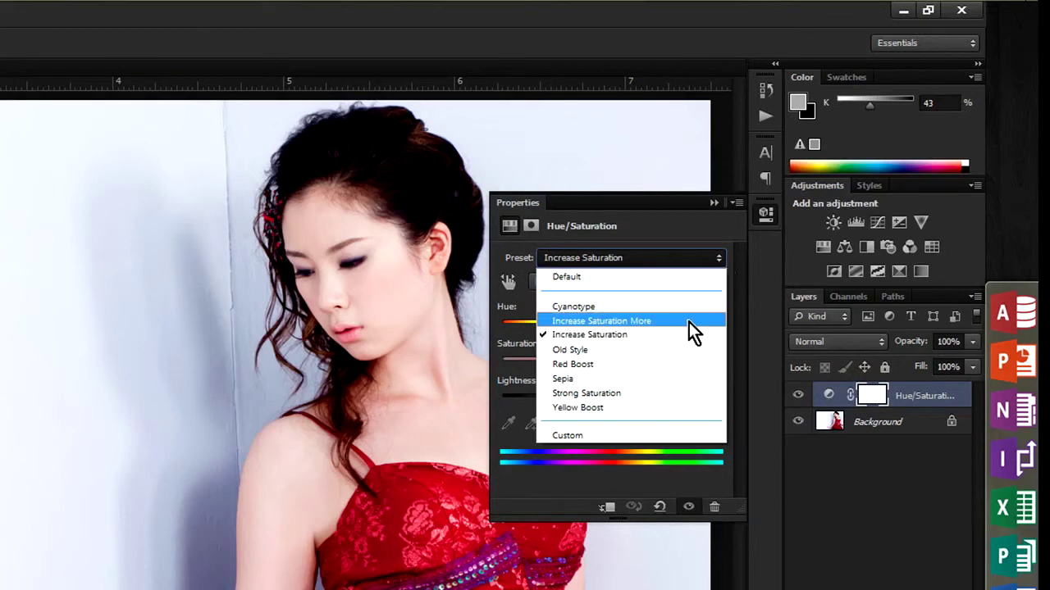
left_click(648, 378)
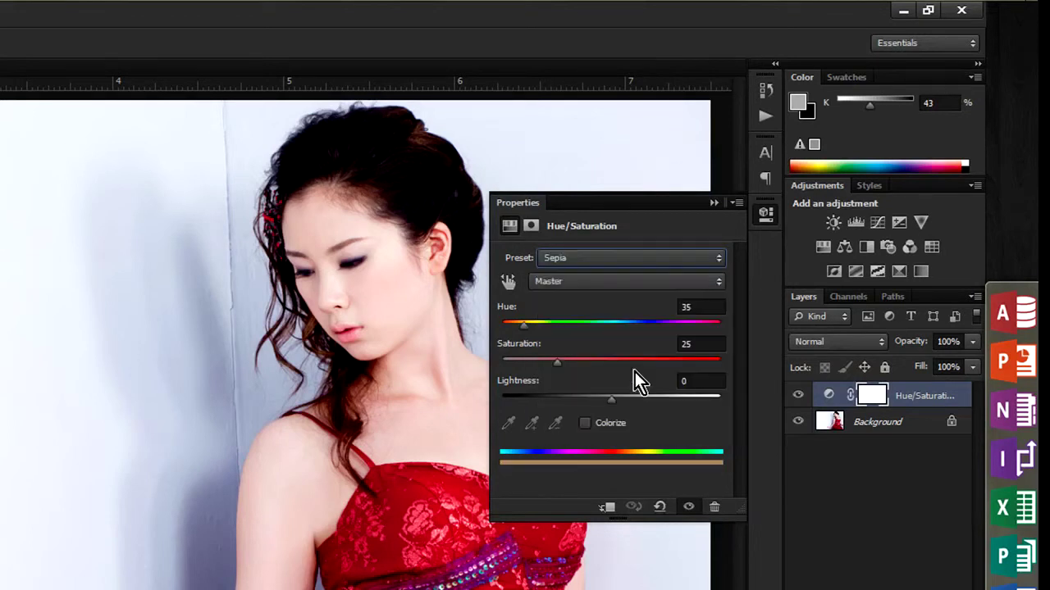
left_click(638, 261)
left_click(584, 348)
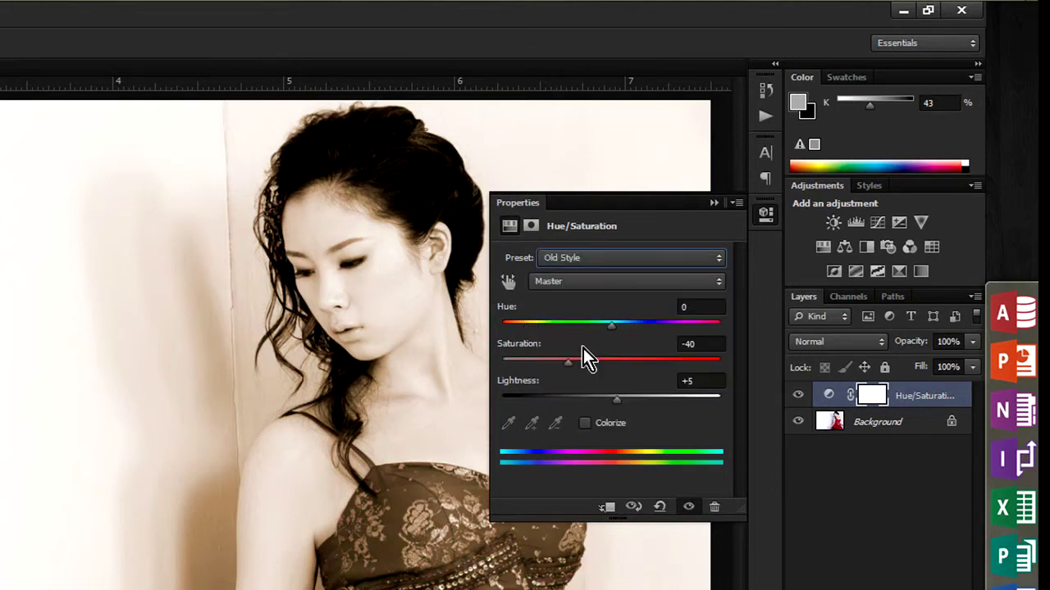
left_click(629, 269)
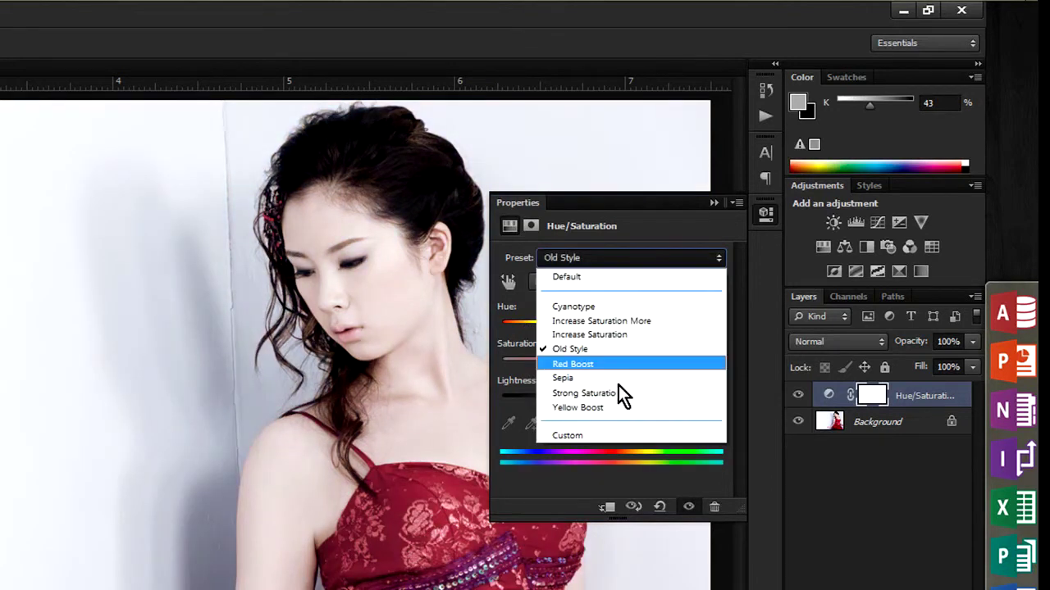
left_click(607, 407)
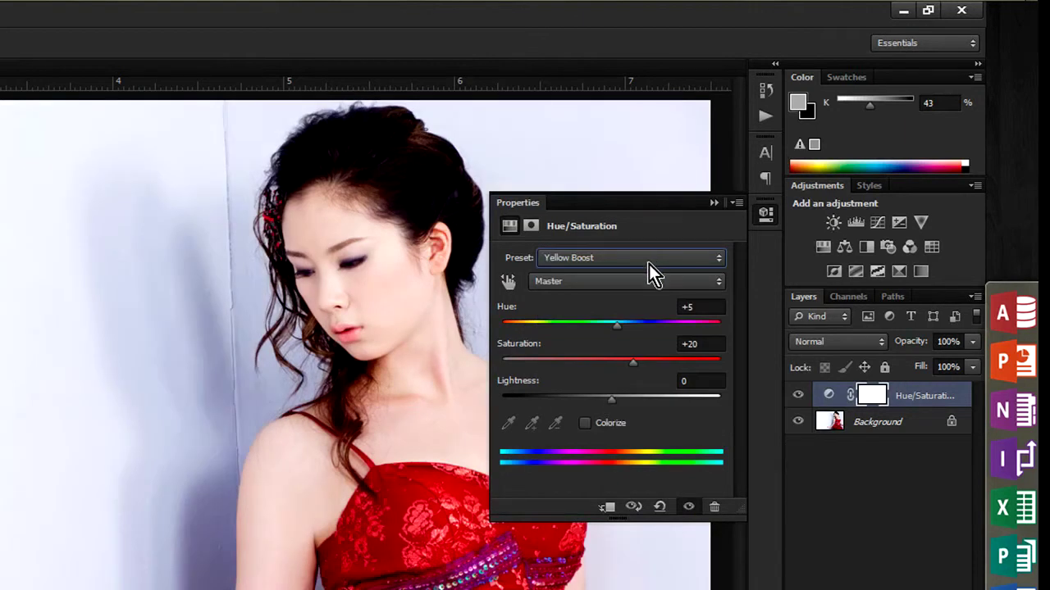
- Try Hue -1, Saturation +30 and Lightness +9 on the Master range, and reset the adjustment to its previous state
left_click(508, 282)
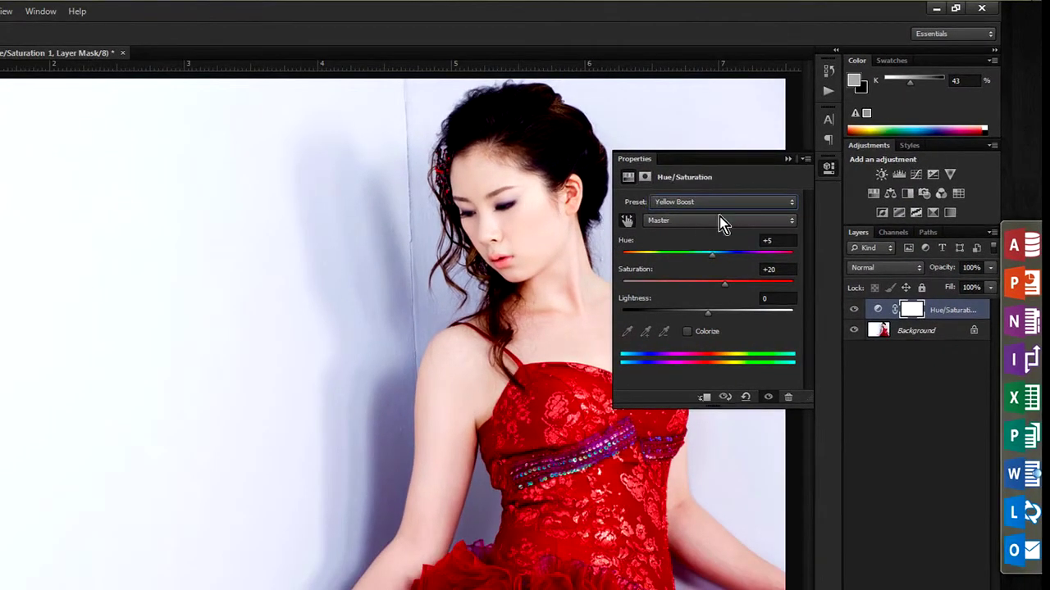
left_click(729, 222)
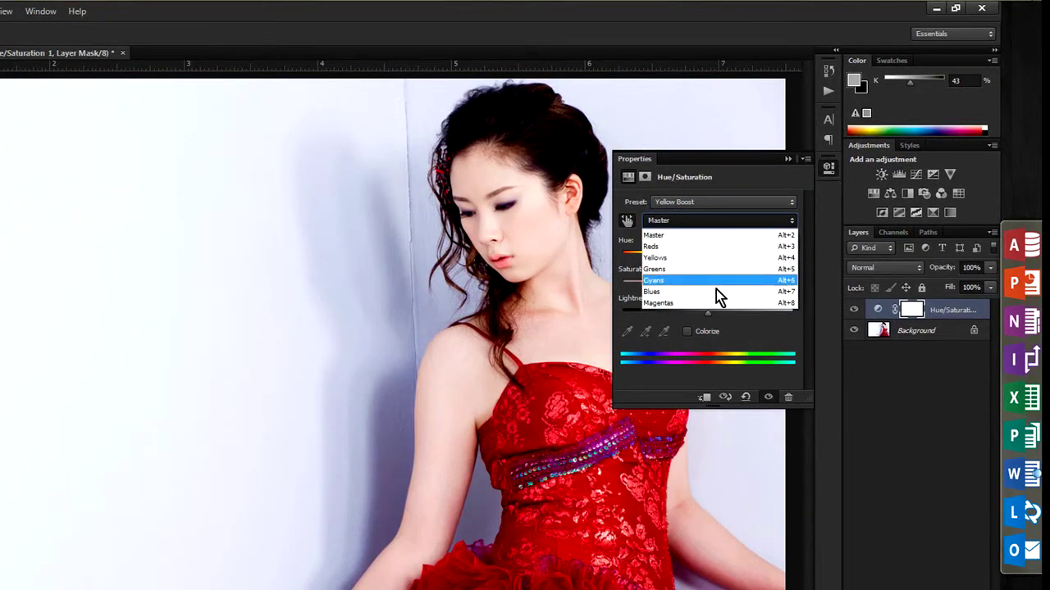
left_click(747, 311)
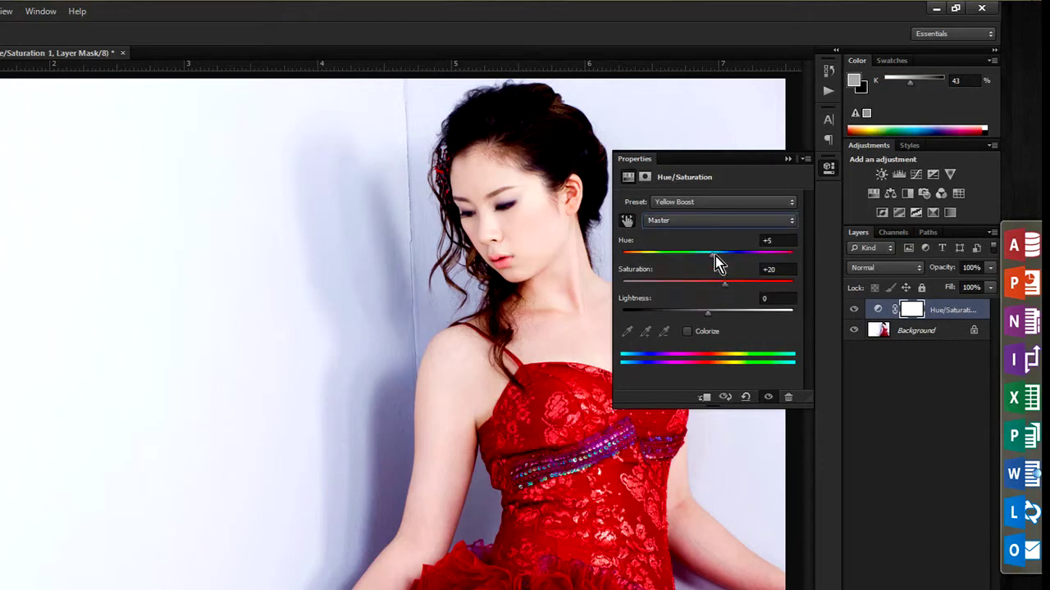
left_click_drag(715, 258, 716, 320)
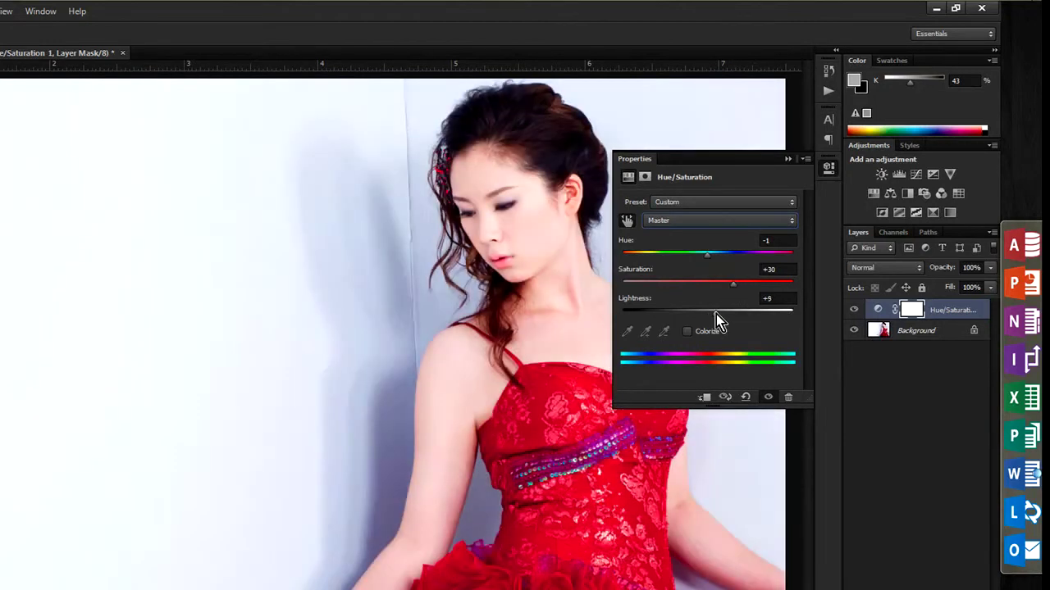
left_click(746, 398)
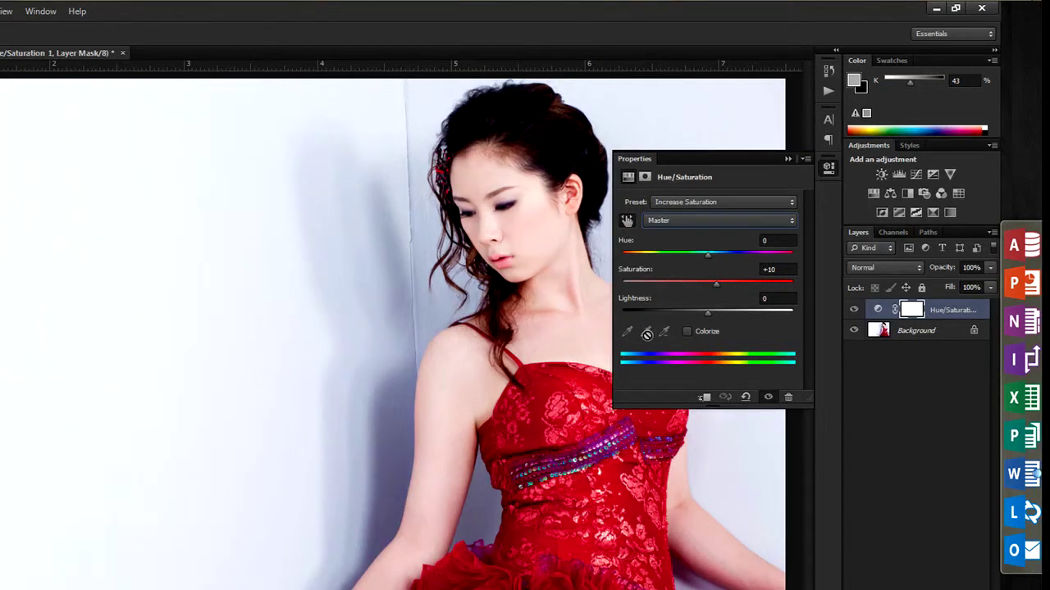
- Try lowering the Reds saturation to -2 directly on the dress, and tinting the whole photo with Colorize and a different hue
left_click(629, 221)
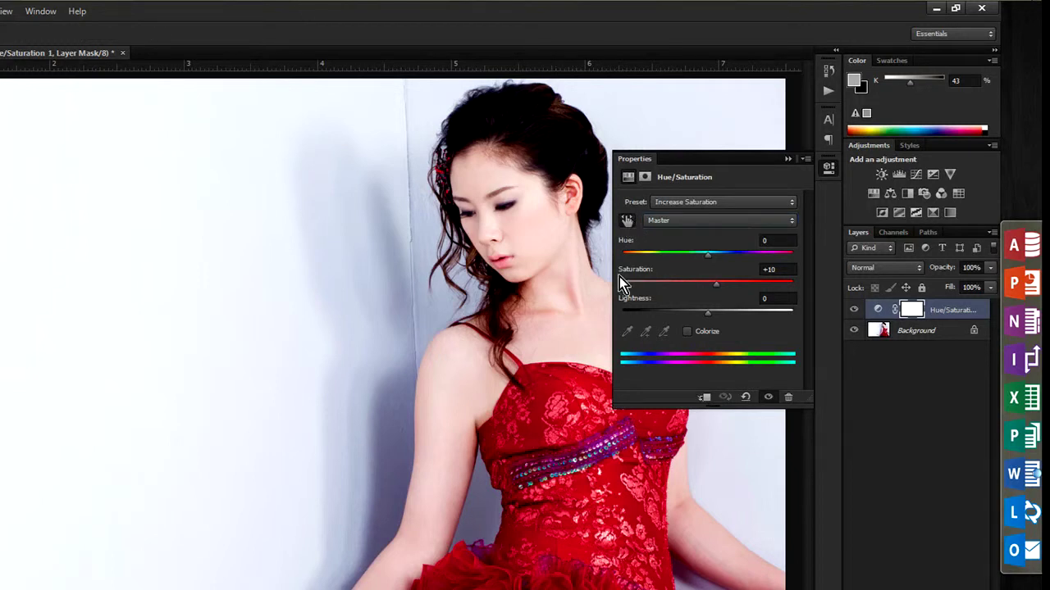
left_click_drag(552, 370, 547, 370)
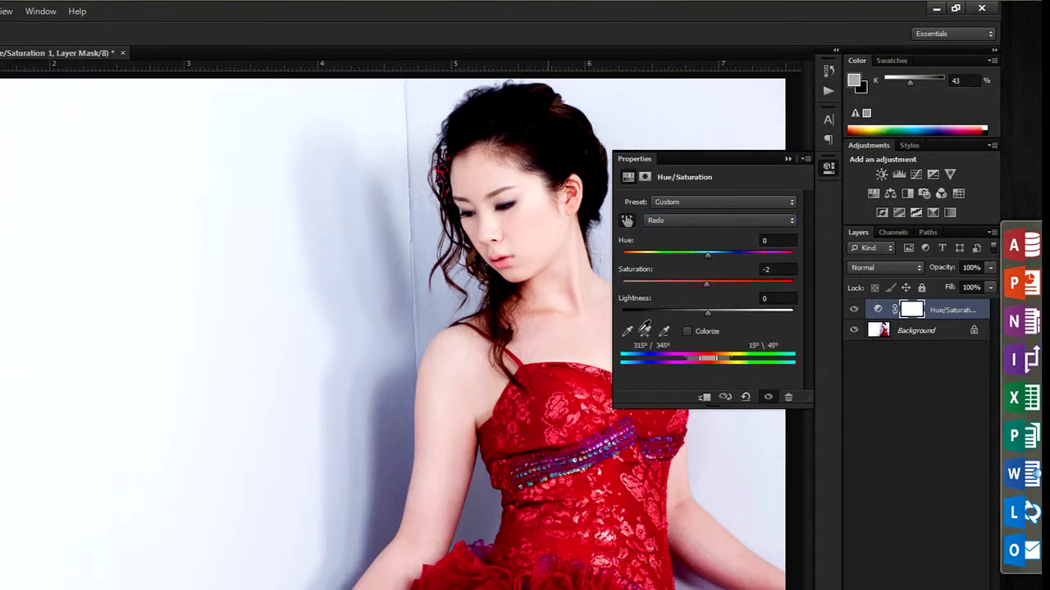
left_click(685, 332)
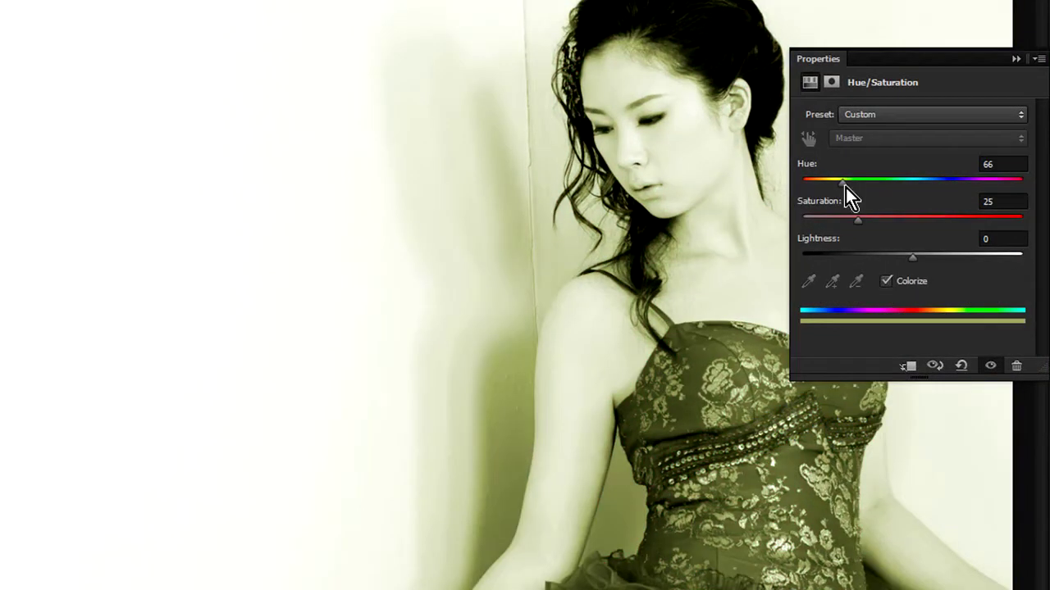
left_click_drag(845, 187, 938, 347)
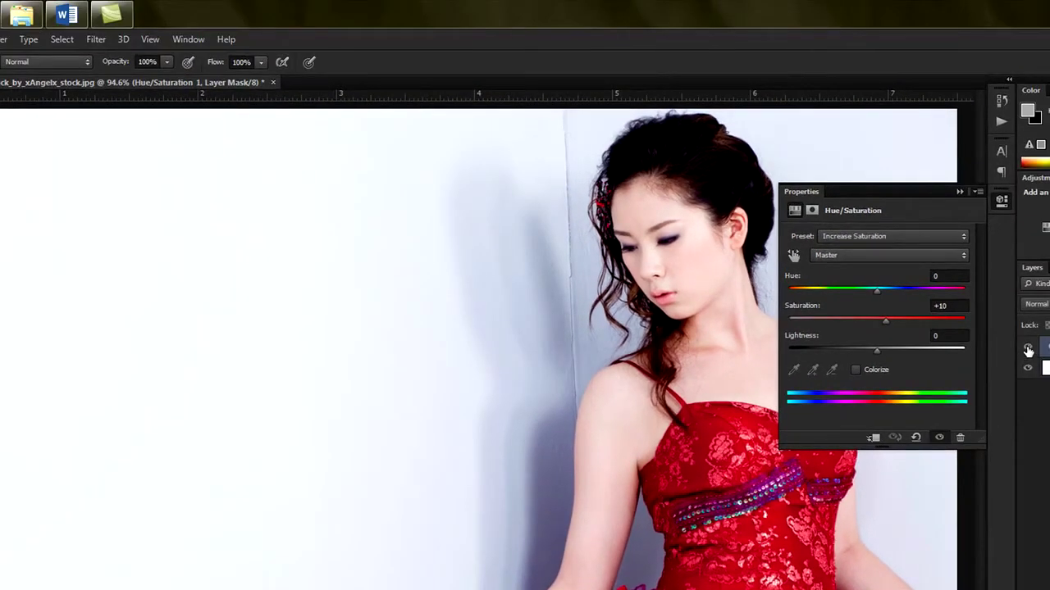
- Compare the photo with and without the Hue/Saturation adjustment, and reset the adjustment to its defaults
left_click(939, 438)
left_click(939, 438)
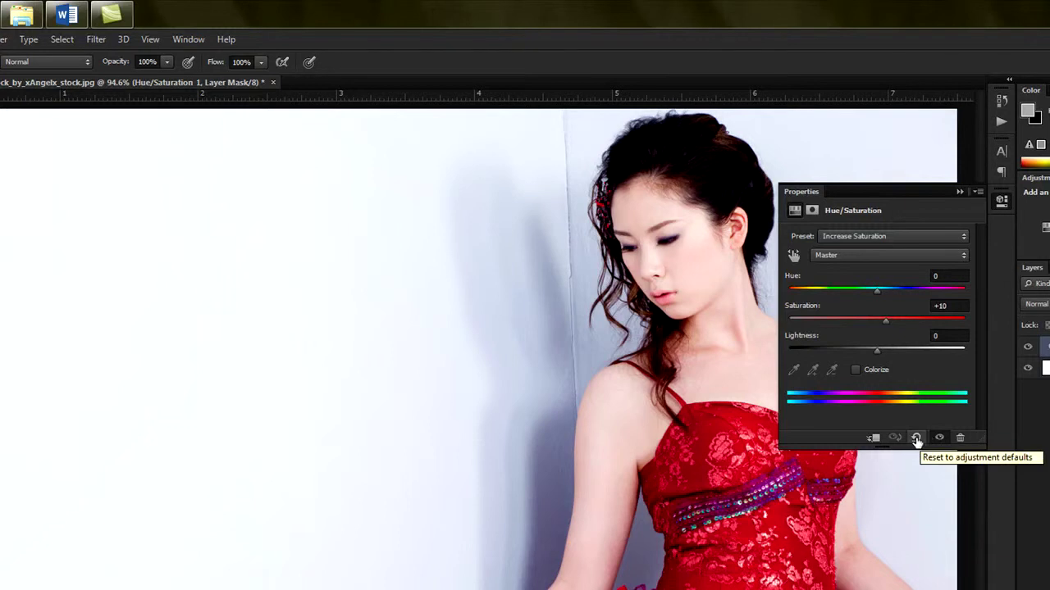
left_click(916, 439)
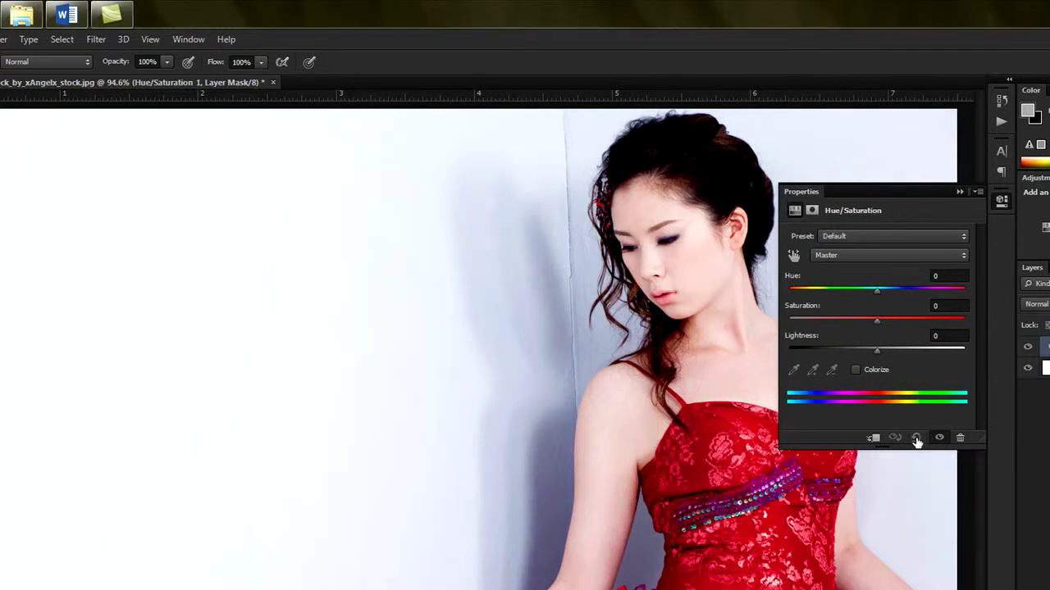
- Try Hue -146, Saturation -48 and Lightness +39 on the Master range, and reset the adjustment to its defaults
left_click_drag(828, 291, 835, 323)
left_click_drag(876, 351, 914, 359)
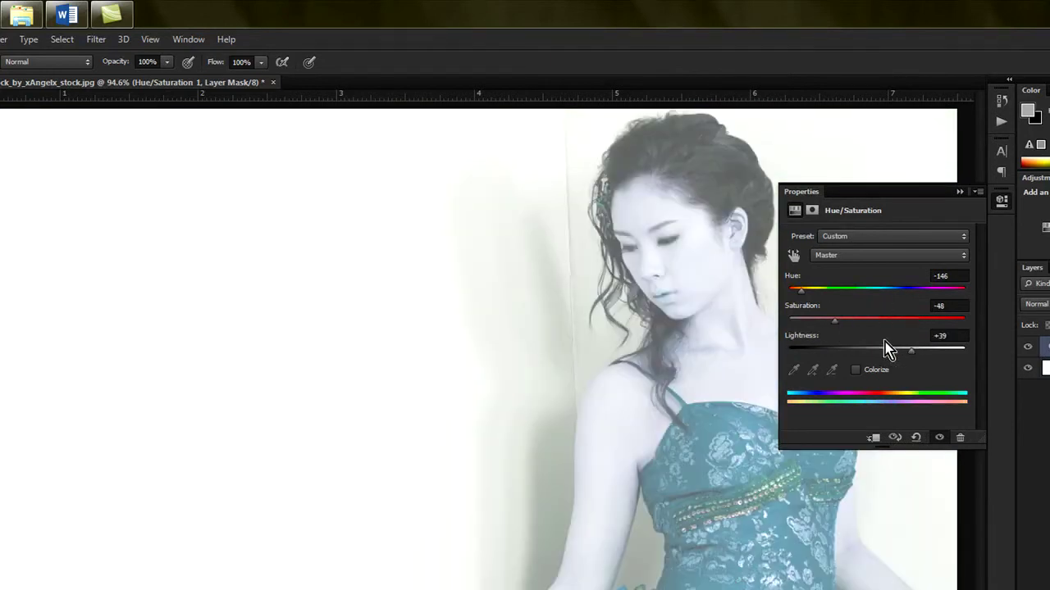
left_click(916, 439)
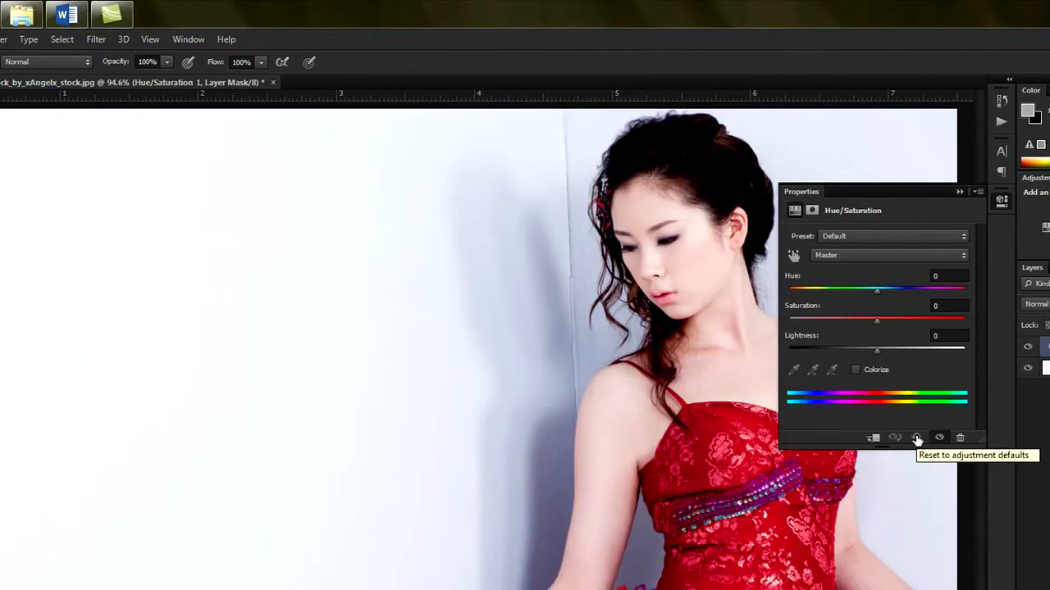
- Set the adjustment's Master range to Hue -54, Saturation +32 and Lightness -40
left_click_drag(876, 291, 834, 291)
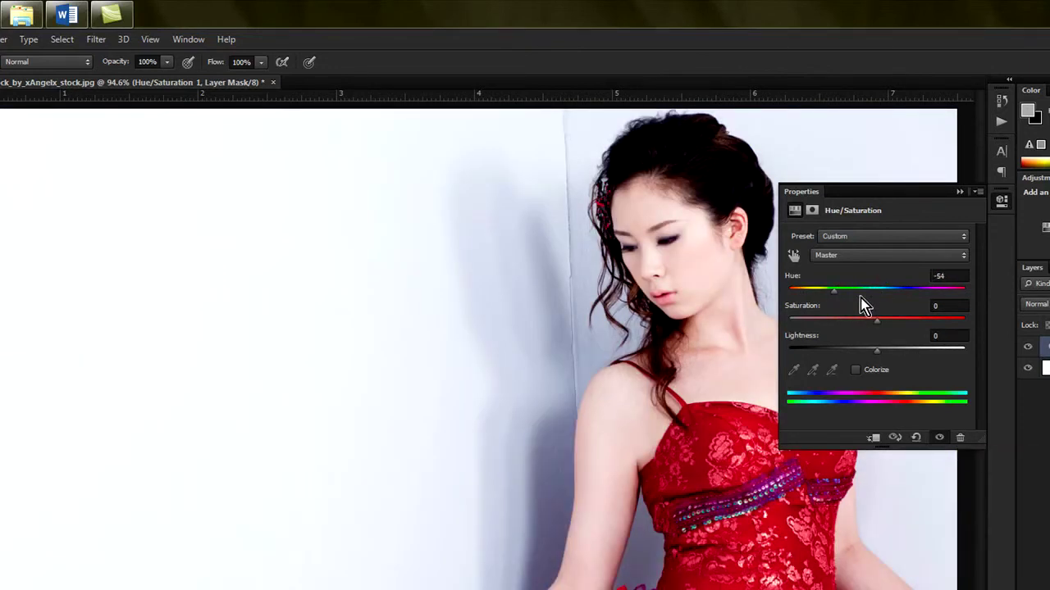
left_click(906, 321)
left_click(843, 350)
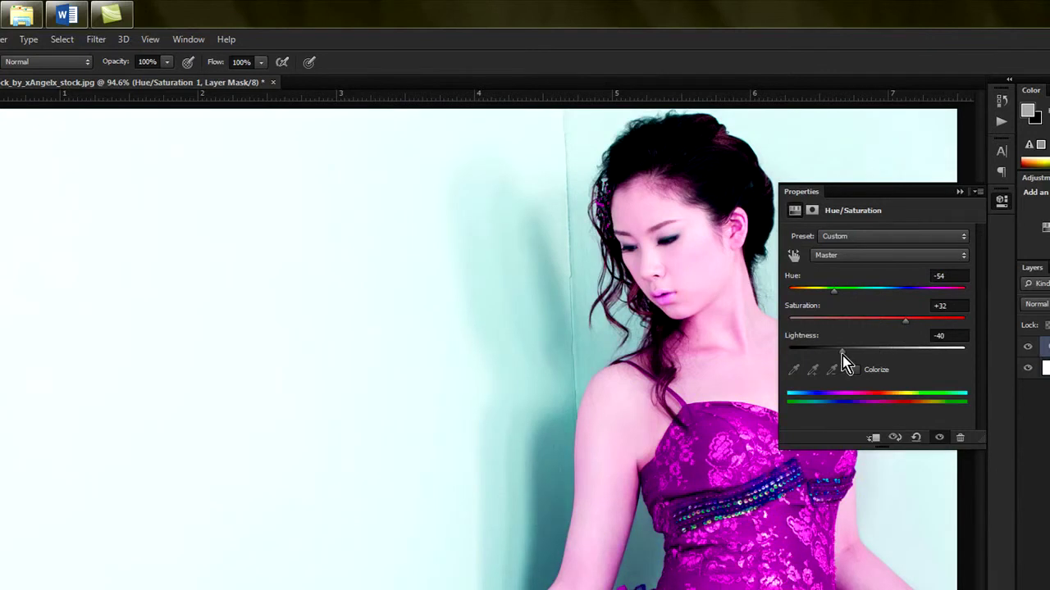
- Set the adjustment's Lightness to +25 and compare the result with the previous state
left_click(916, 351)
left_click(898, 351)
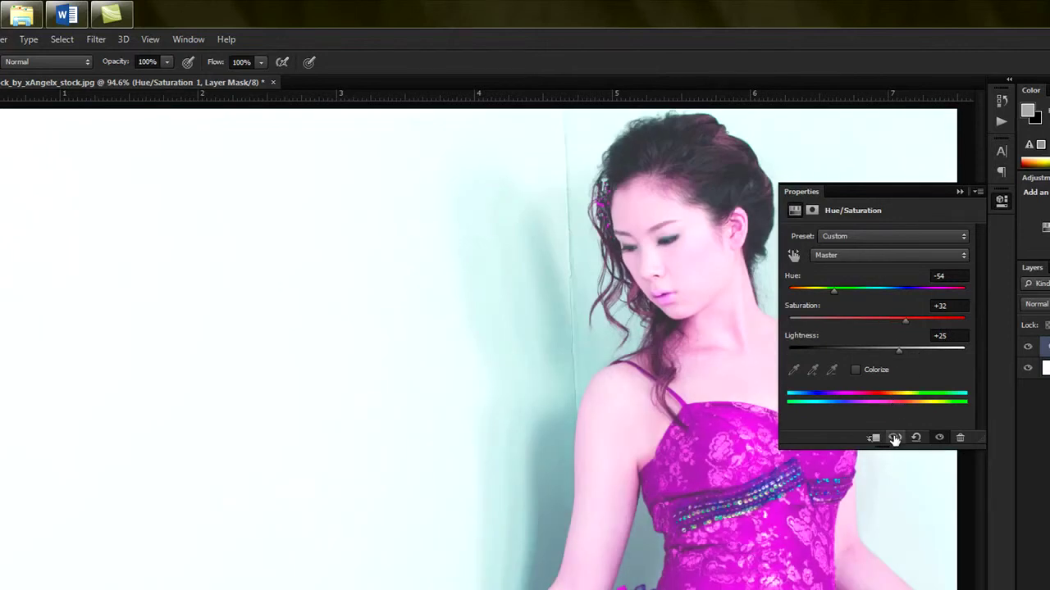
left_click(893, 439)
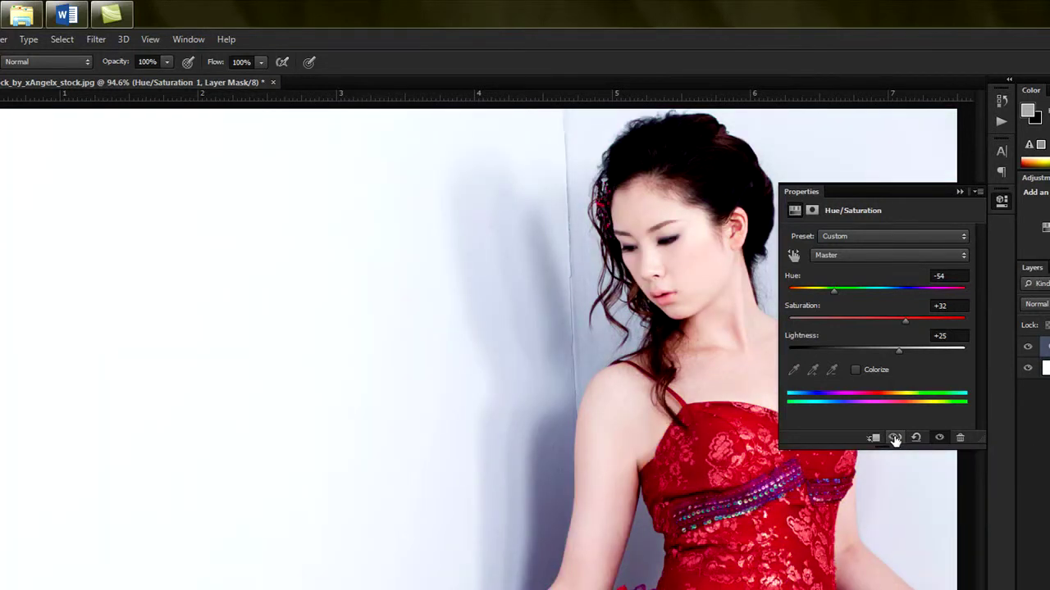
left_click(894, 438)
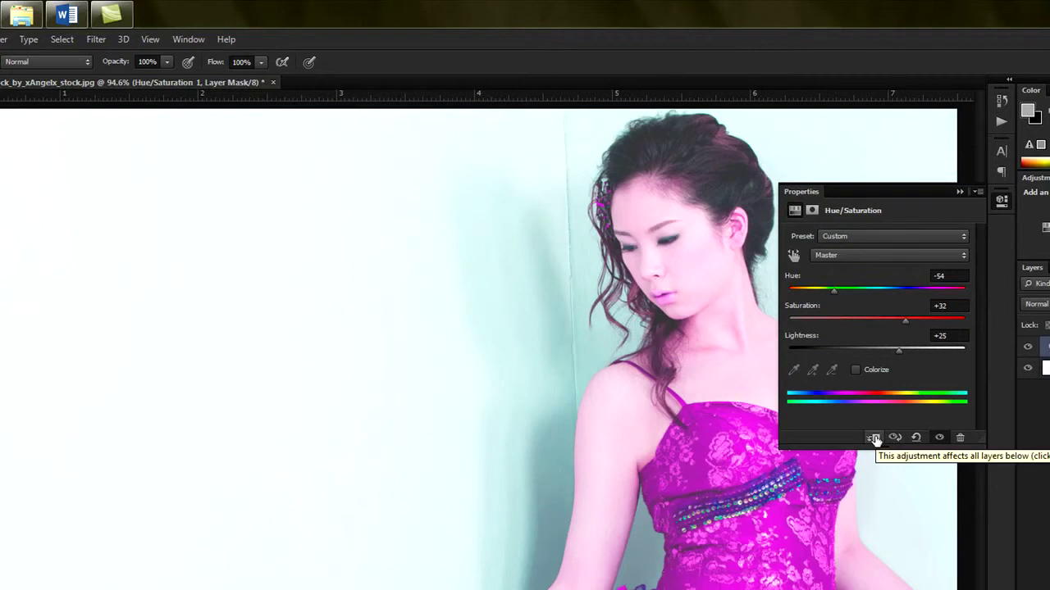
- Clip the Hue/Saturation adjustment to the Background layer, and release the clipping again
left_click(875, 439)
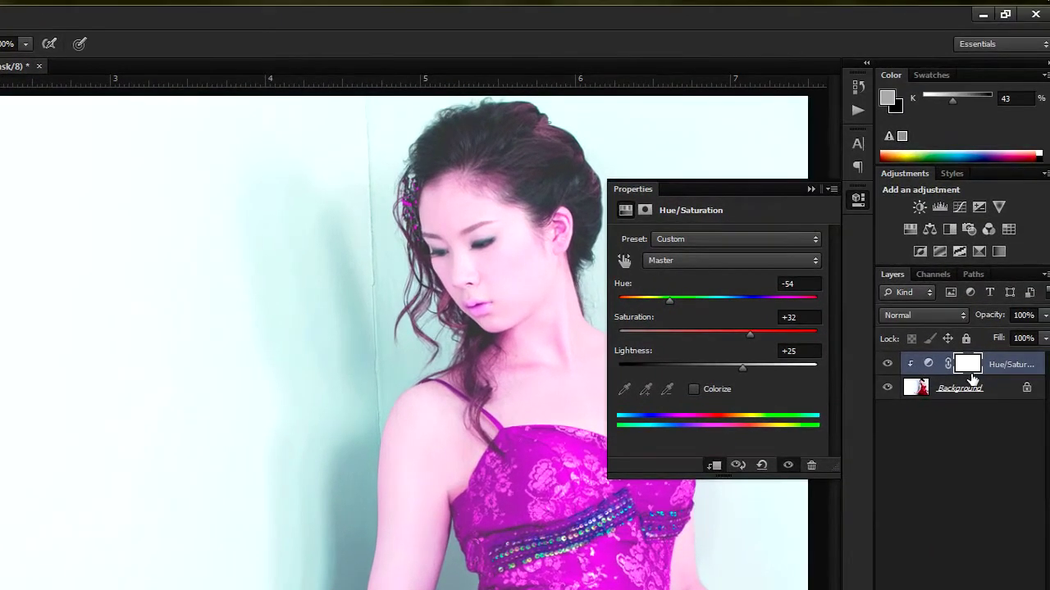
left_click(969, 485)
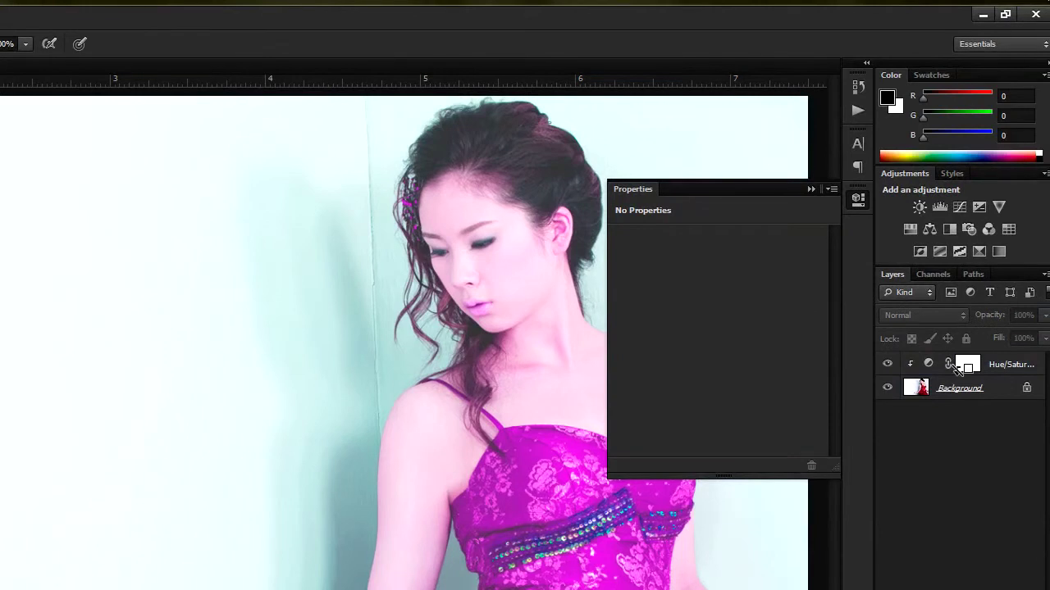
left_click_drag(956, 368, 997, 374)
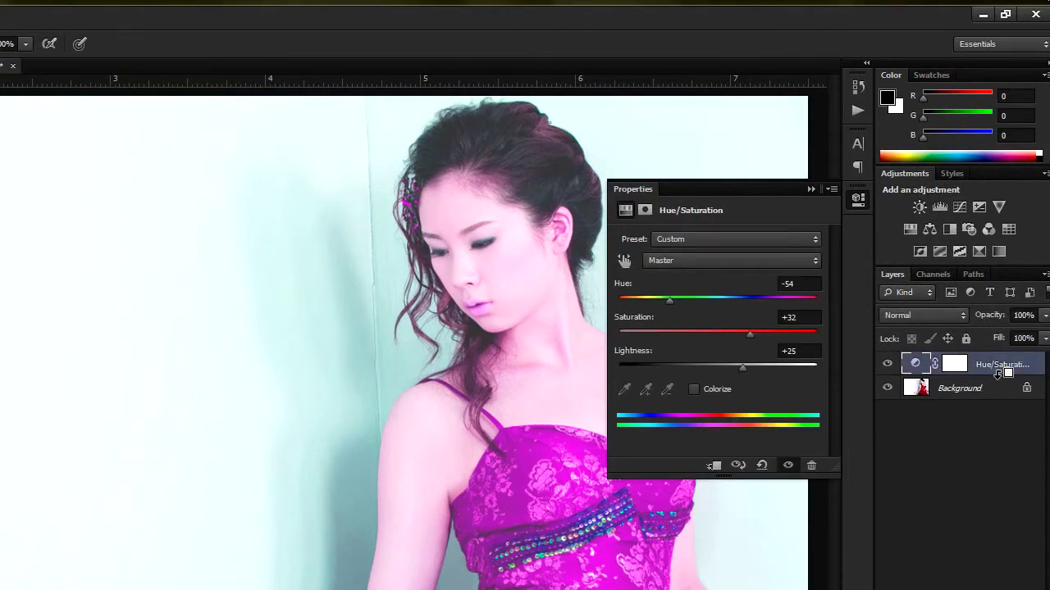
left_click(997, 374, "alt")
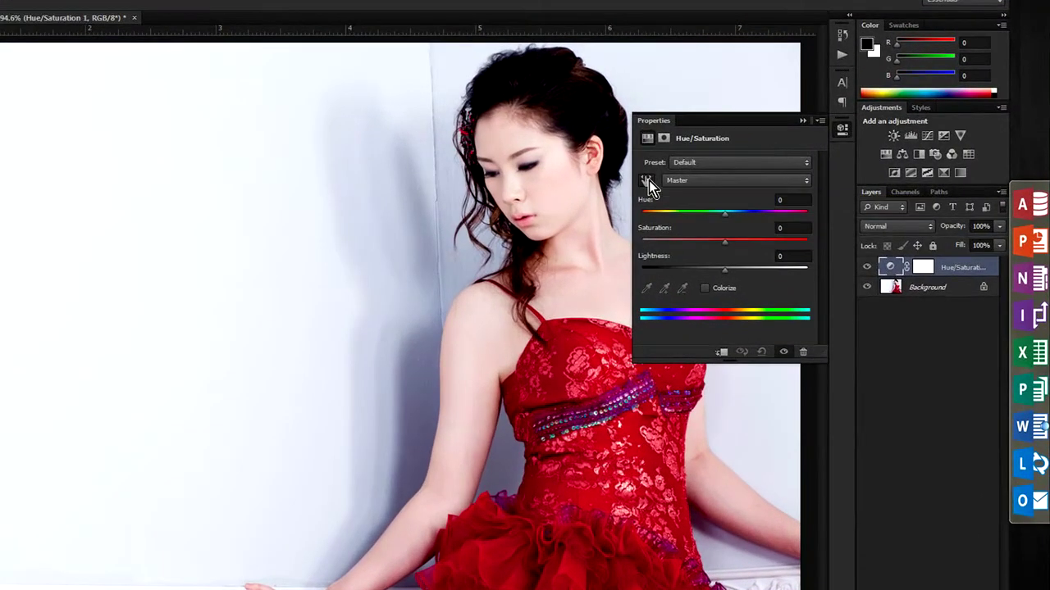
- Sample the dress's red with the on-image adjustment tool, and set the Reds saturation to -100
left_click(647, 180)
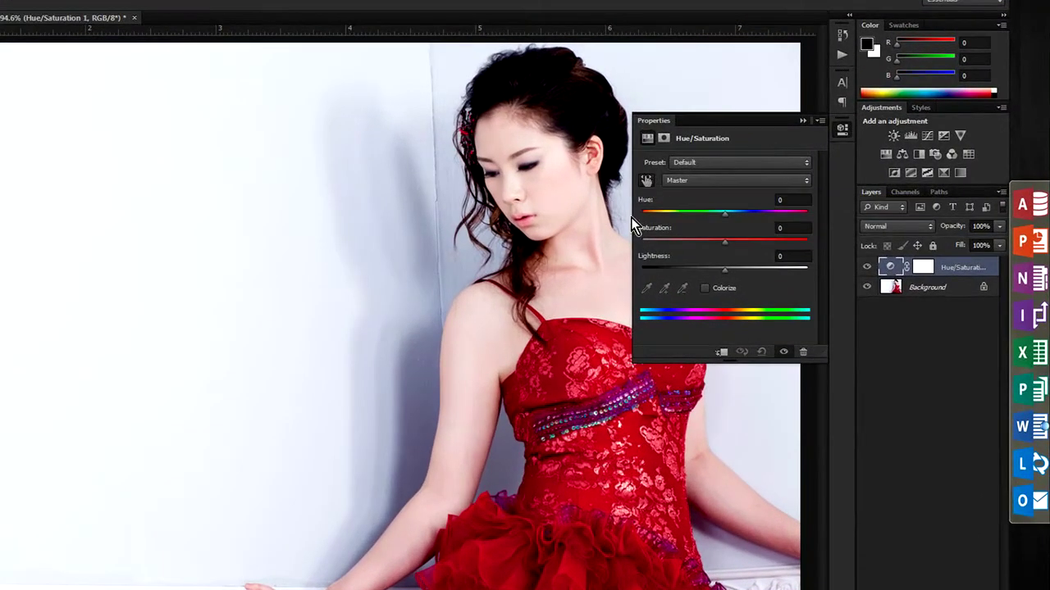
left_click(573, 337)
mouse_move(728, 314)
left_mouse_down()
mouse_move(753, 315)
mouse_move(680, 315)
mouse_move(728, 315)
left_mouse_up()
left_click_drag(725, 246, 641, 248)
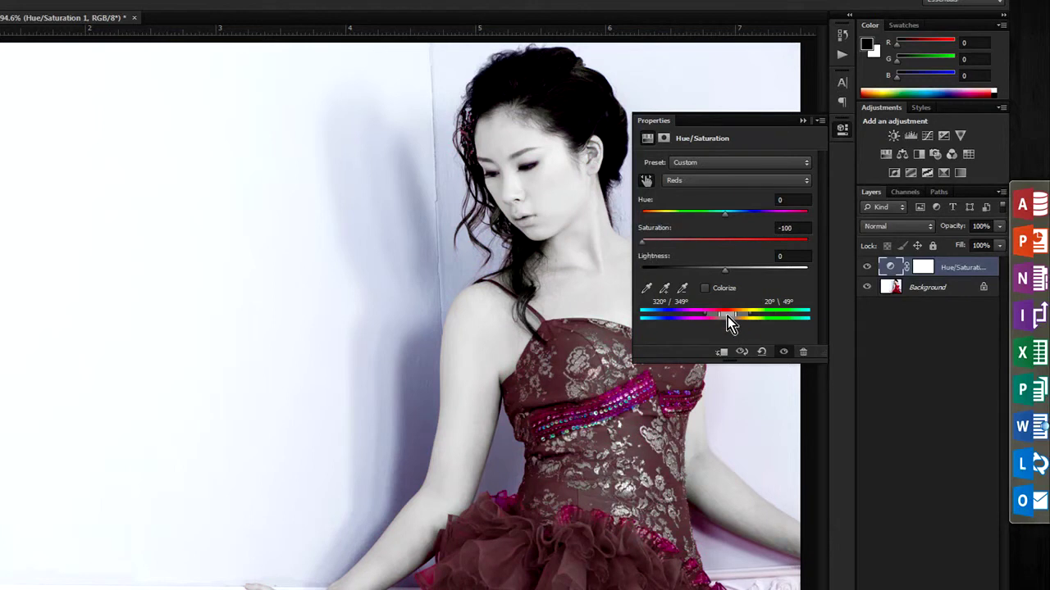
- Shift the affected colour range to the greens at 74°/103° to 134°\163°, and move it to the magentas at 285°/314° to 345°\14°
left_click_drag(727, 316, 781, 316)
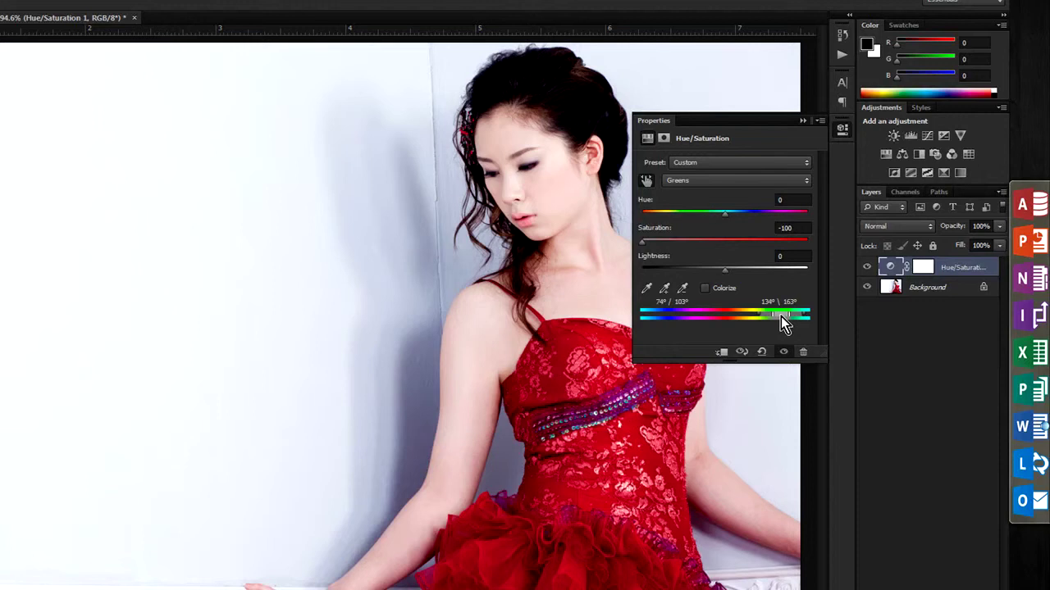
left_click_drag(781, 317, 711, 315)
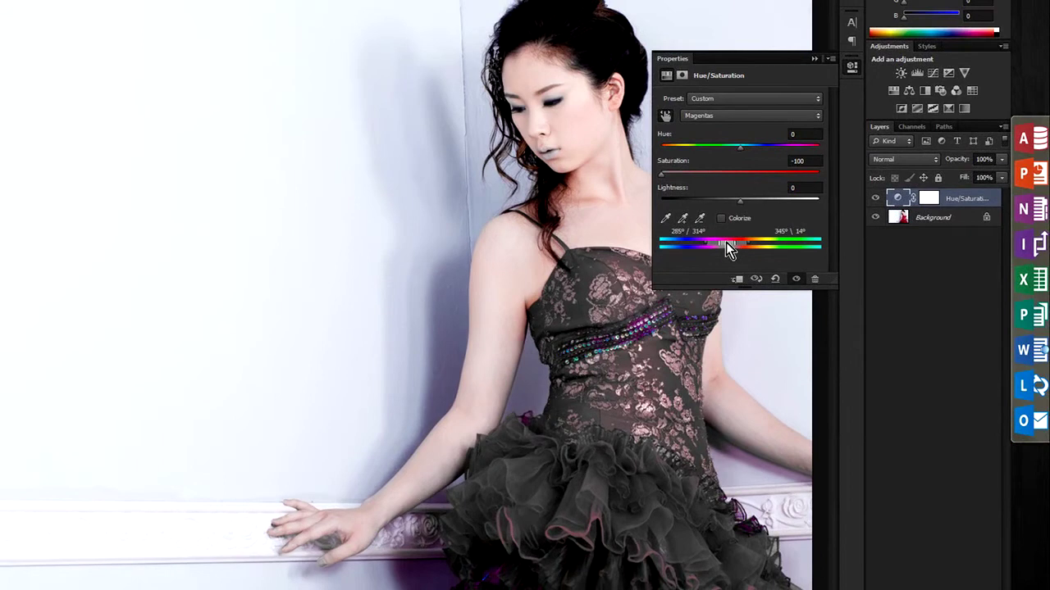
mouse_move(727, 242)
left_mouse_down()
mouse_move(717, 229)
mouse_move(726, 241)
left_mouse_up()
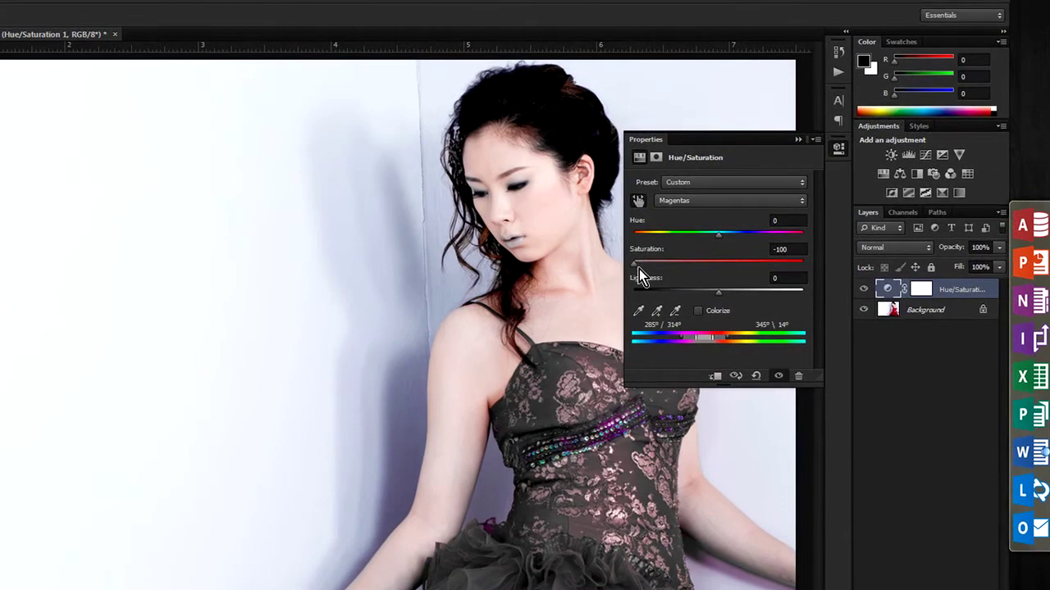
- Set the Magentas range to Hue -48 and Saturation -35
left_click_drag(638, 269, 675, 269)
left_click_drag(718, 235, 680, 240)
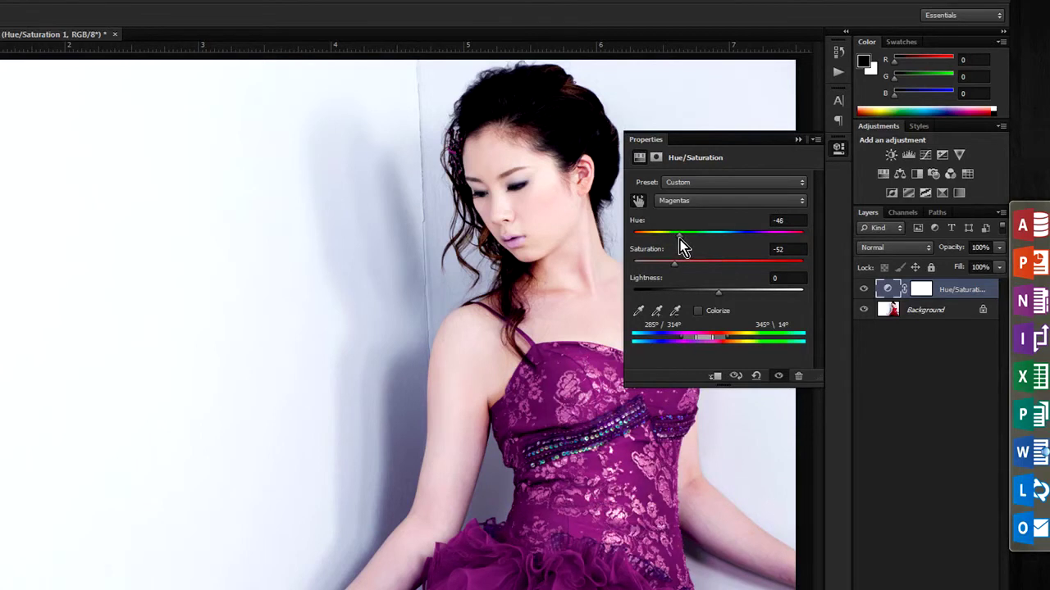
left_click_drag(677, 264, 688, 268)
- Narrow the Magentas range's full-effect zone to end at 323°, and shift the whole range to 292°/322° to 330°\21°
left_click_drag(710, 339, 724, 341)
left_click_drag(711, 338, 705, 339)
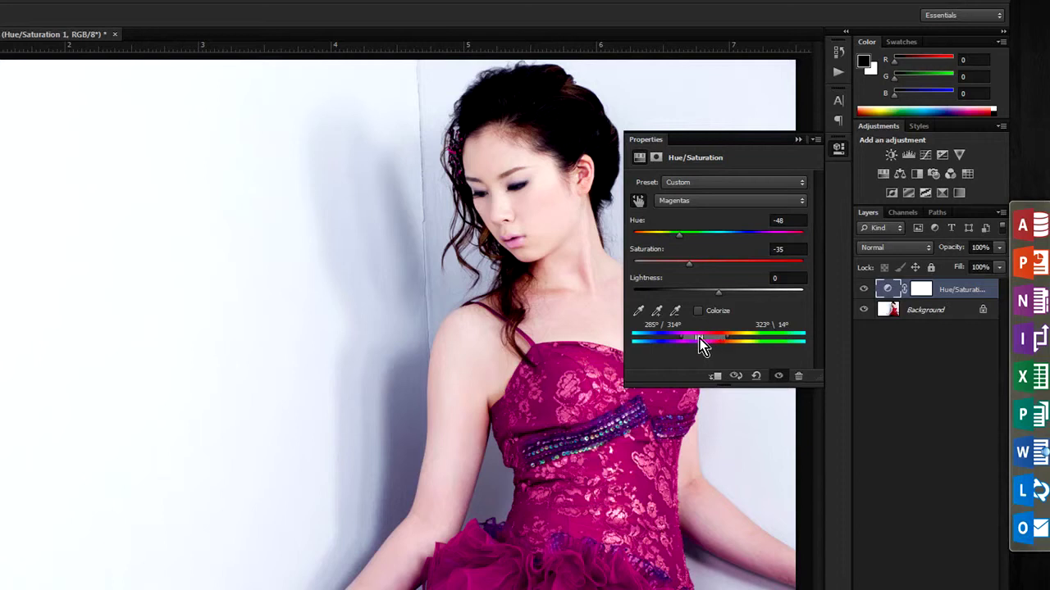
left_click_drag(702, 338, 703, 338)
- Shift the colour range to 308°/338° to 346°\37° while previewing it at Saturation -100, and set its Saturation to -46
left_click_drag(662, 275, 633, 272)
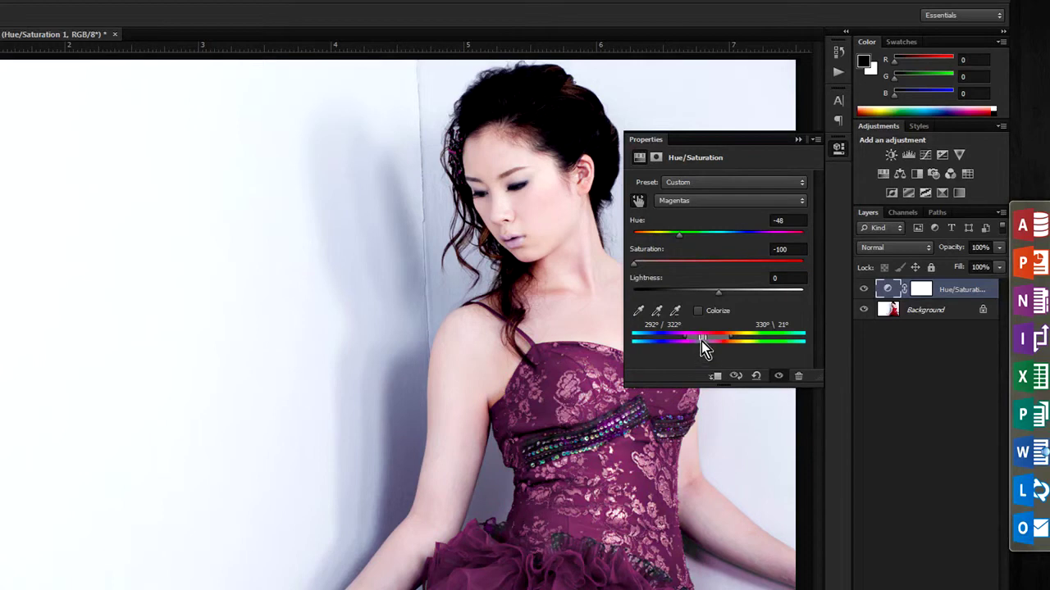
left_click_drag(702, 339, 706, 338)
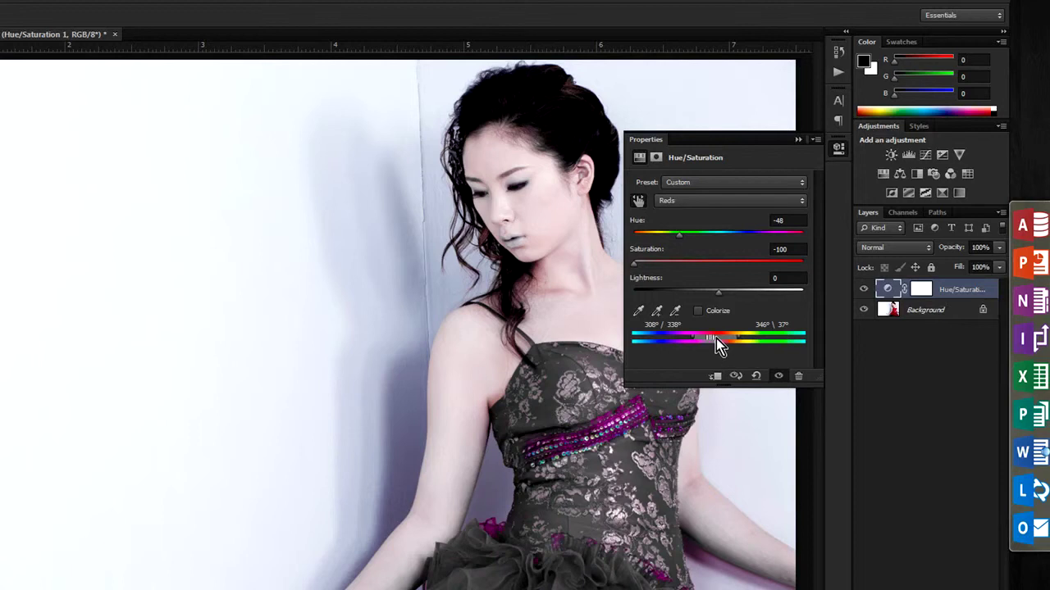
left_click_drag(637, 269, 679, 267)
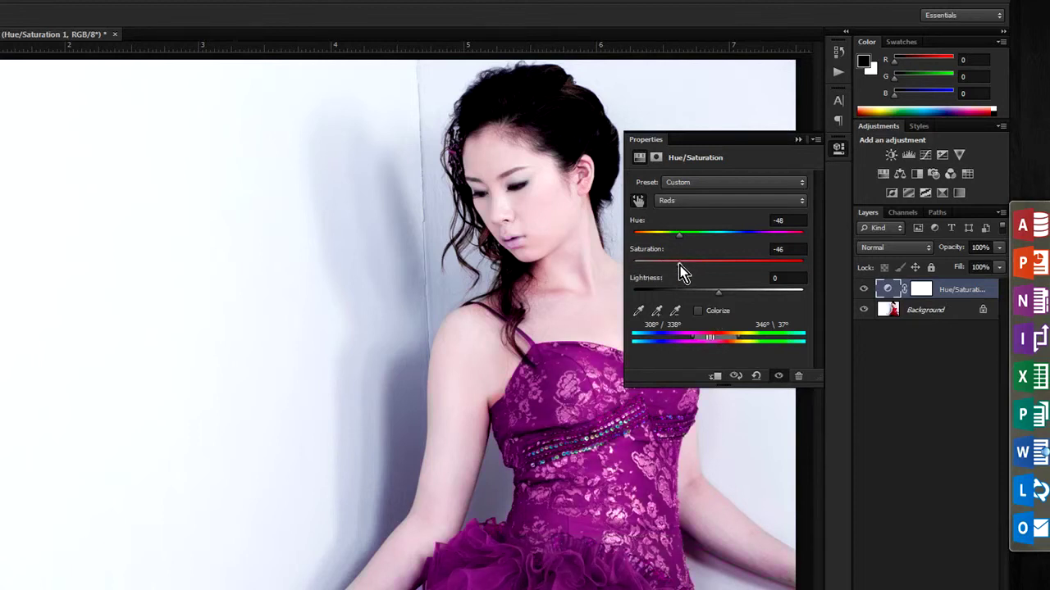
- Try upper fall-off limits of 355° and 170° on the Reds range, and set its outer fall-off limits to 233° and 354°
left_click_drag(736, 337, 717, 339)
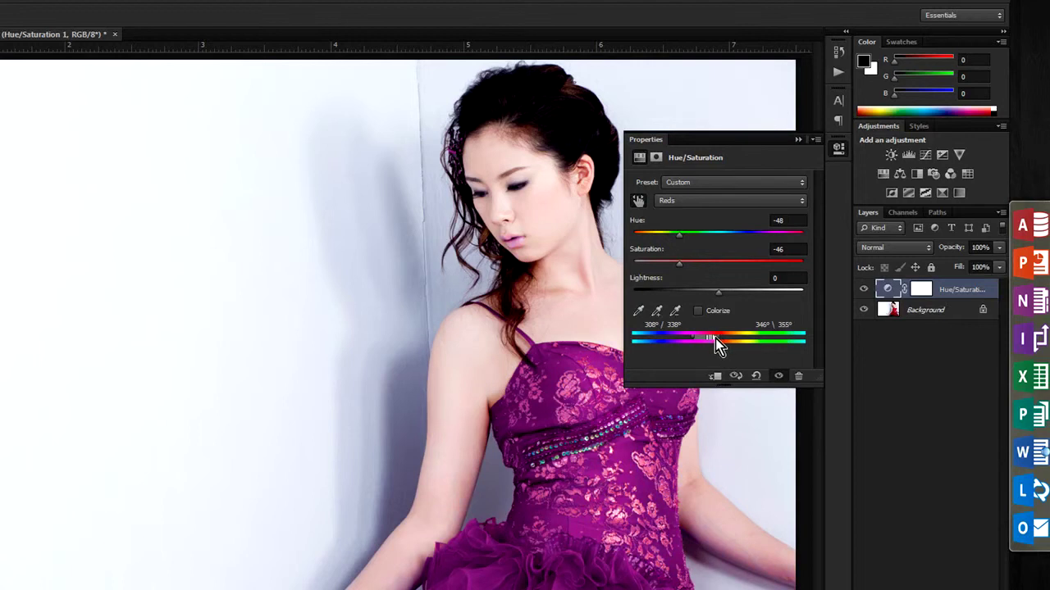
left_click_drag(715, 340, 771, 349)
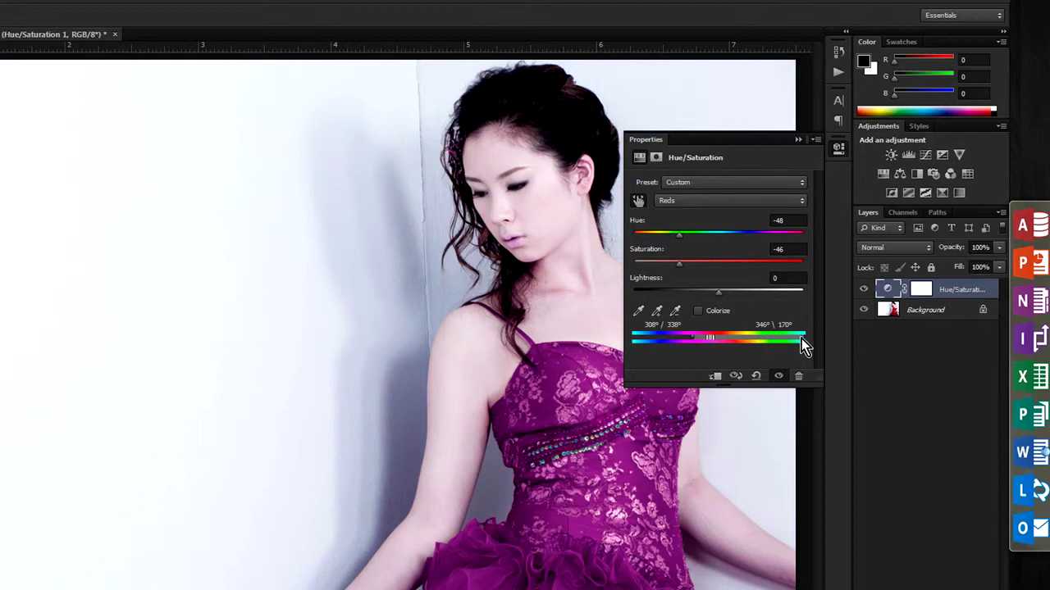
left_click_drag(802, 339, 727, 340)
mouse_move(727, 340)
left_mouse_down()
mouse_move(745, 340)
mouse_move(717, 338)
left_mouse_up()
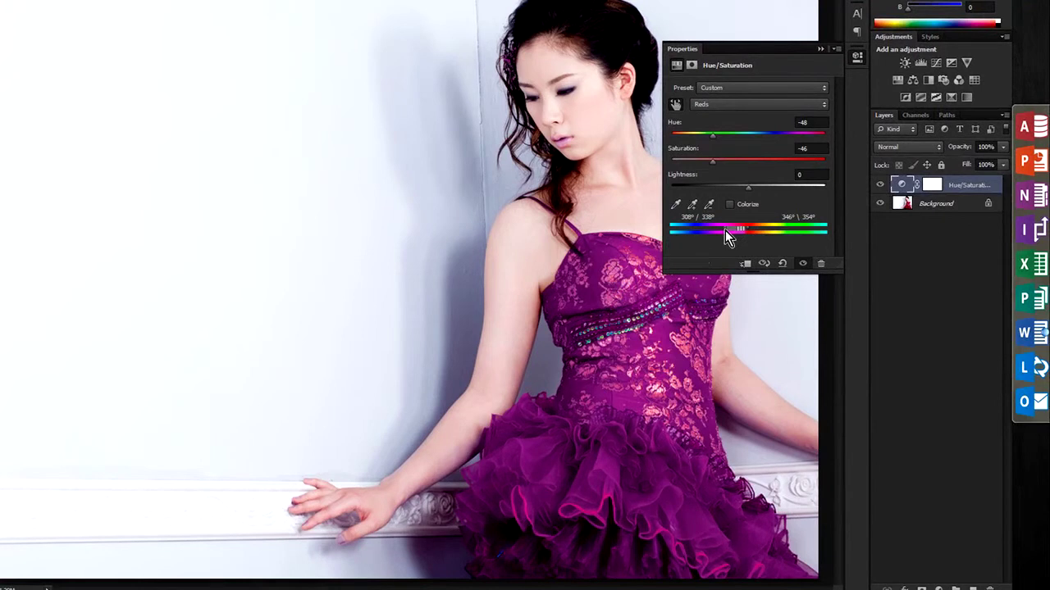
left_click_drag(725, 228, 729, 229)
left_click_drag(734, 235, 729, 236)
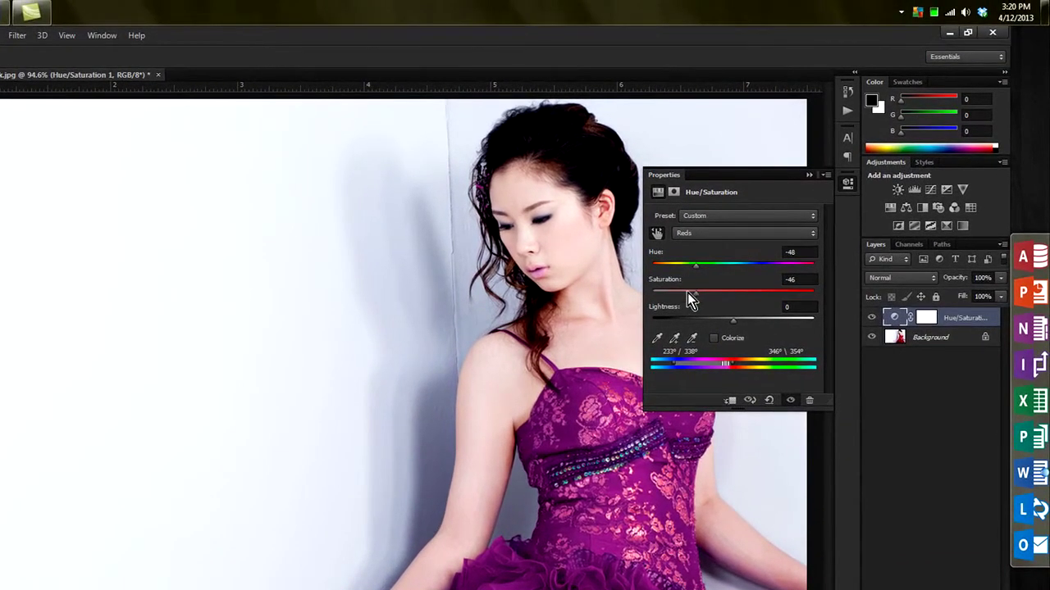
- Pick a hard round brush and try to paint with the Hue/Saturation adjustment itself targeted instead of its mask
left_click(674, 193)
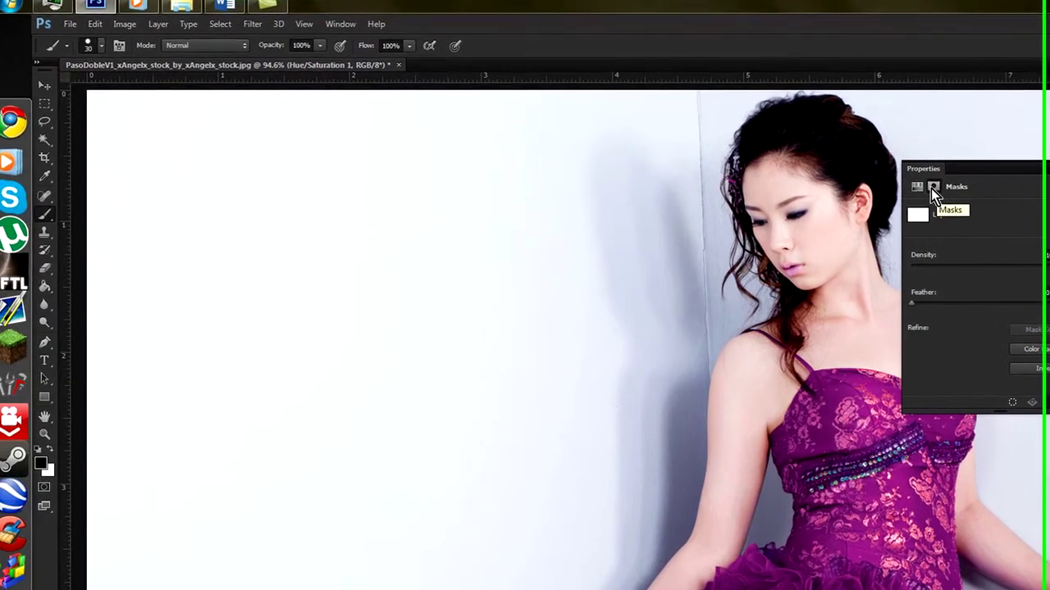
left_click(658, 192)
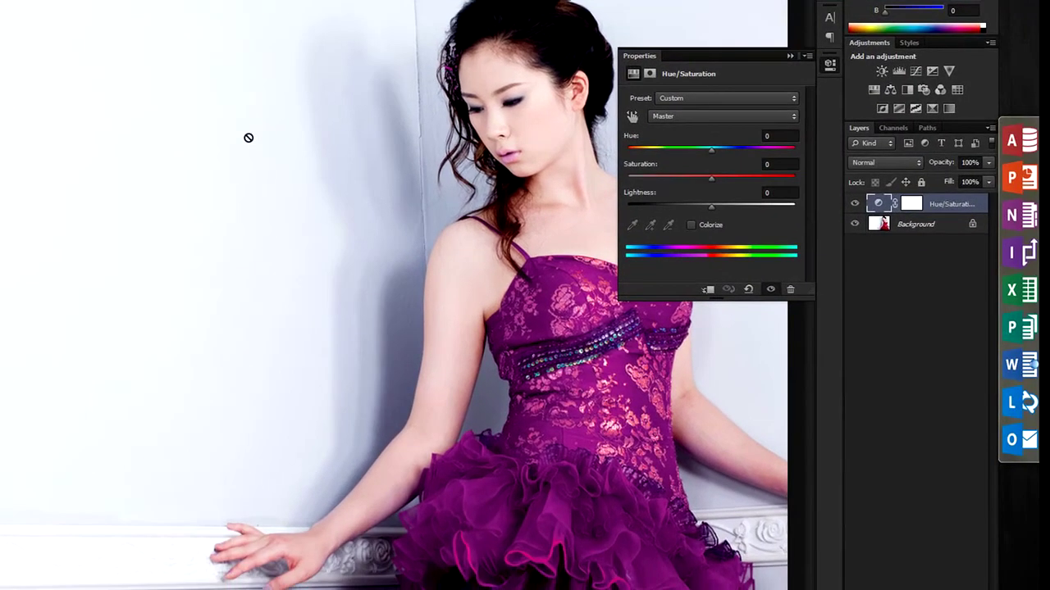
right_click(544, 251)
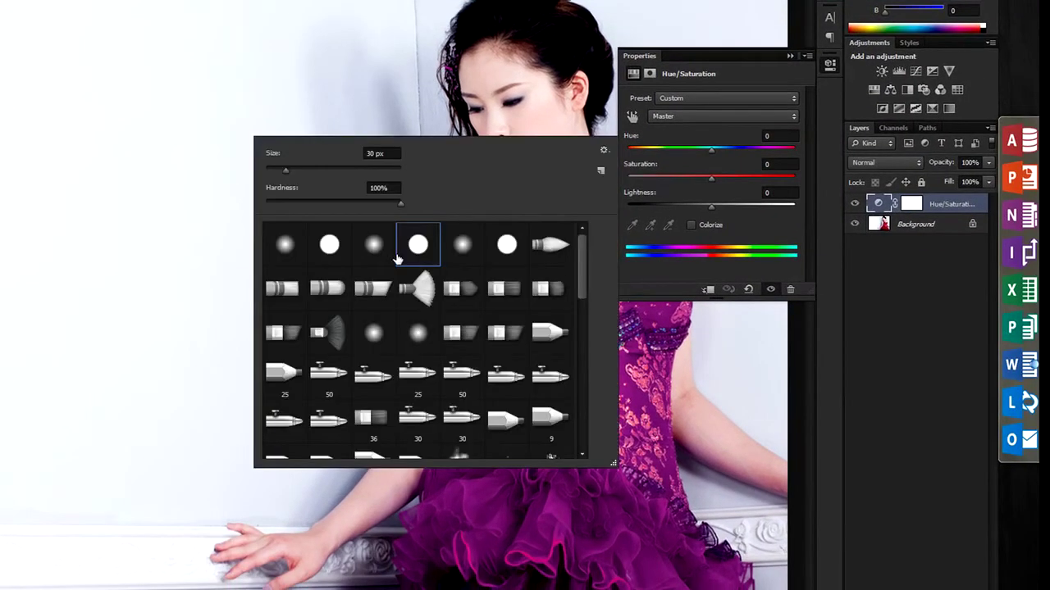
left_click(328, 244)
left_click(155, 86)
left_click(581, 251)
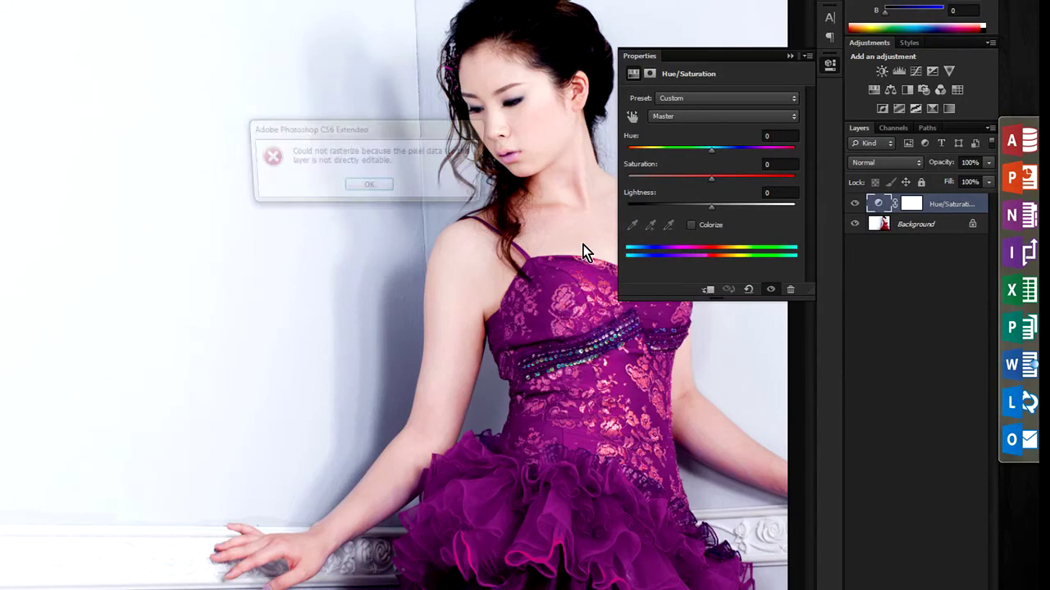
left_click(369, 187)
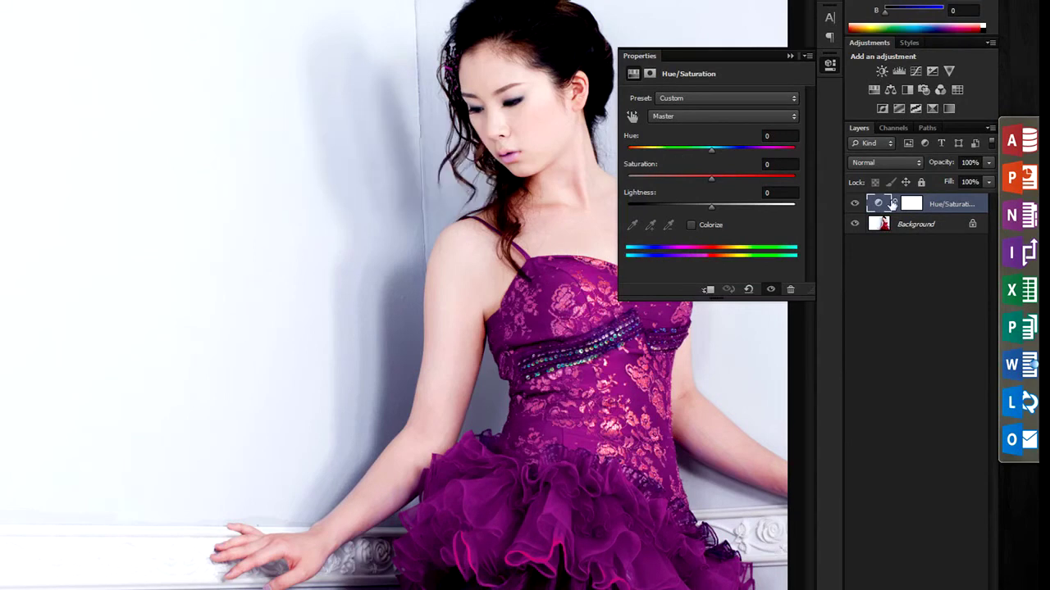
- Select the adjustment's layer mask and enlarge the brush to 60 px
left_click(911, 205)
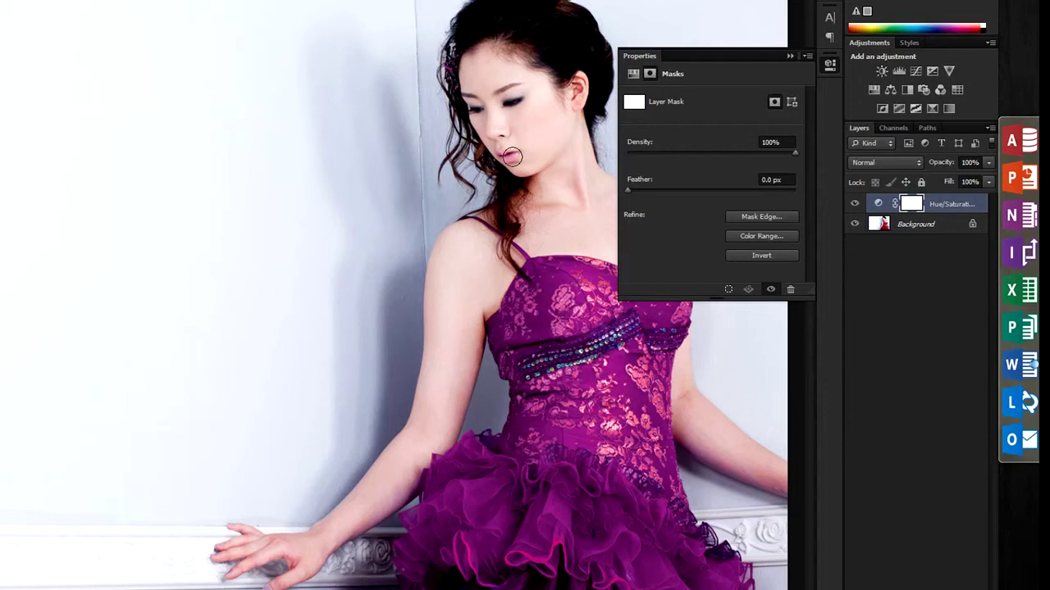
key("v")
key("bracketright")
key("bracketright")
key("bracketright")
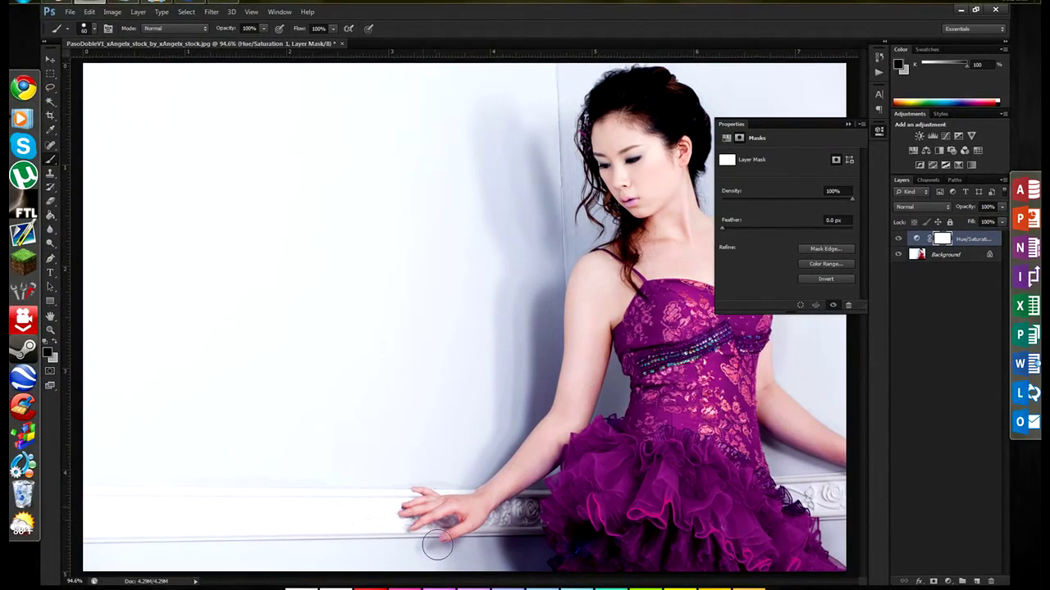
- Paint black on the mask over the woman's skin and across the dress's bodice to hide the recolouring there
left_click_drag(522, 394, 572, 313)
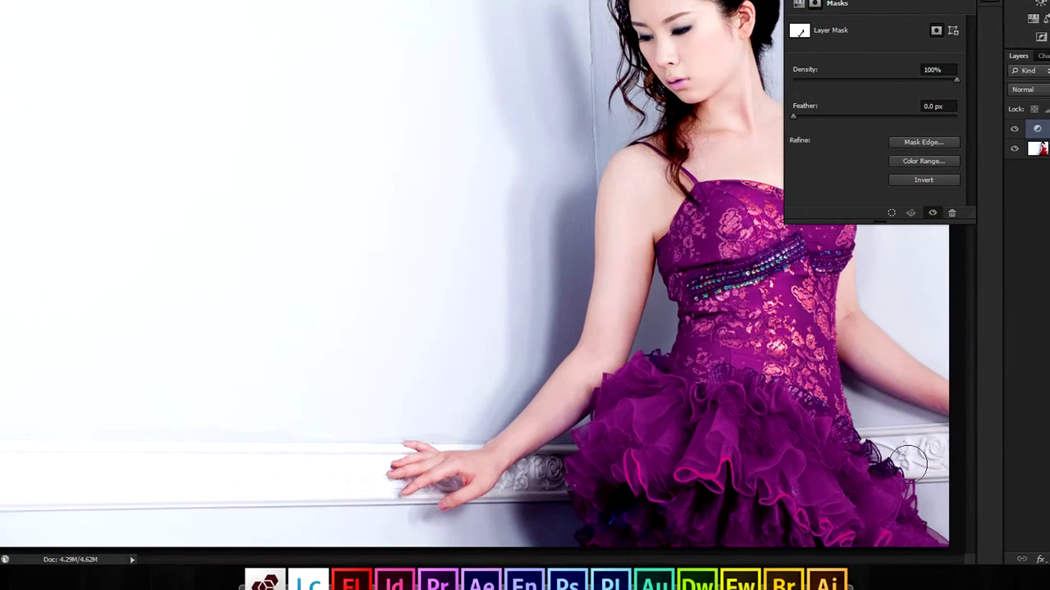
mouse_move(685, 209)
left_mouse_down()
mouse_move(697, 246)
mouse_move(788, 361)
mouse_move(867, 420)
left_mouse_up()
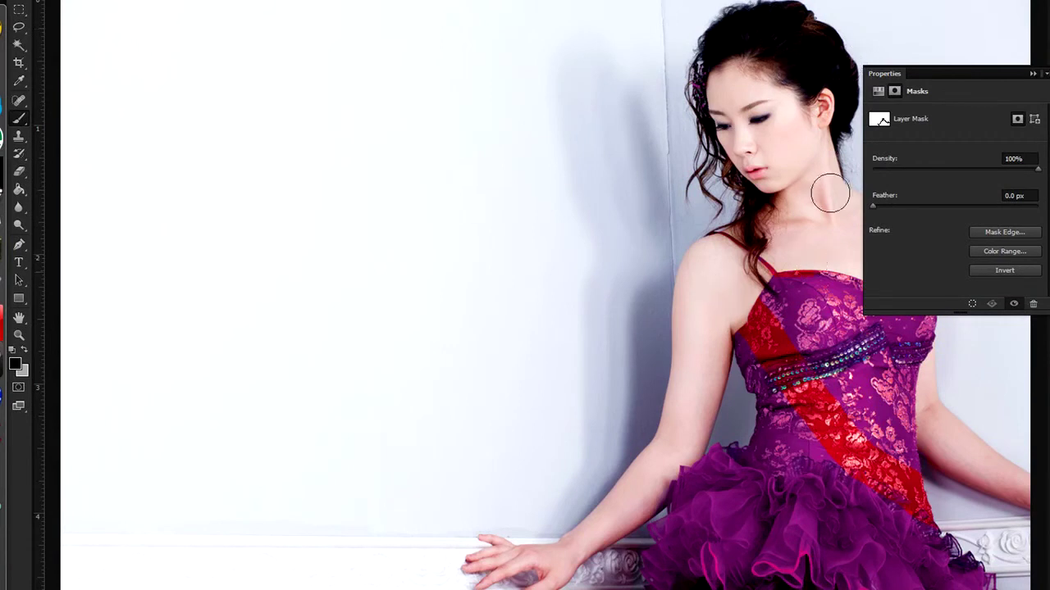
left_click_drag(828, 287, 817, 328)
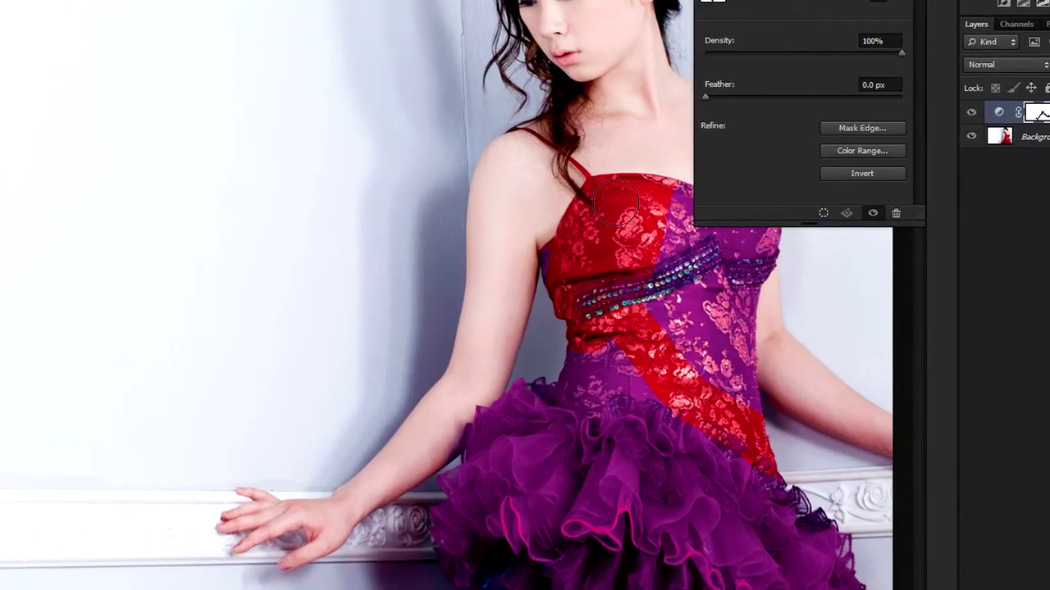
- Choose the soft round brush with 0% hardness, and dab black on the mask over several spots of the ruffled skirt
right_click(814, 370)
left_click(658, 328)
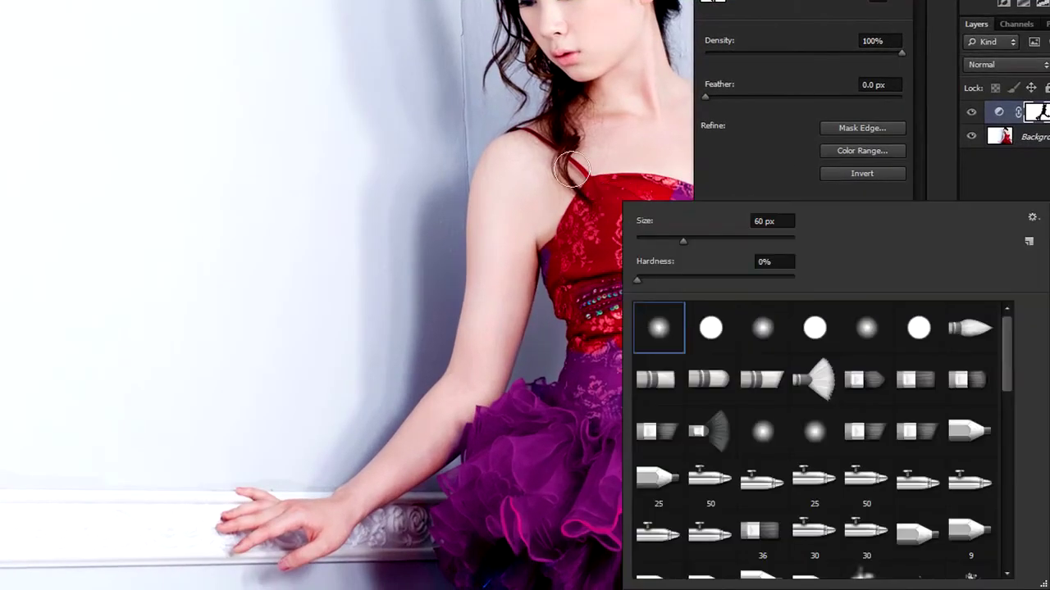
left_click(576, 433)
left_click(629, 485)
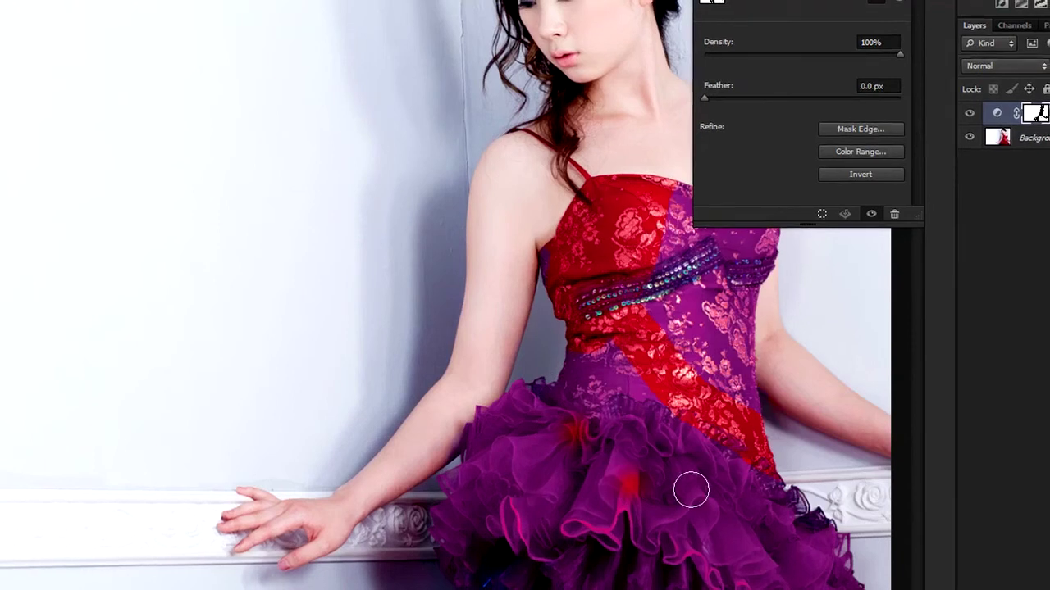
left_click(685, 490)
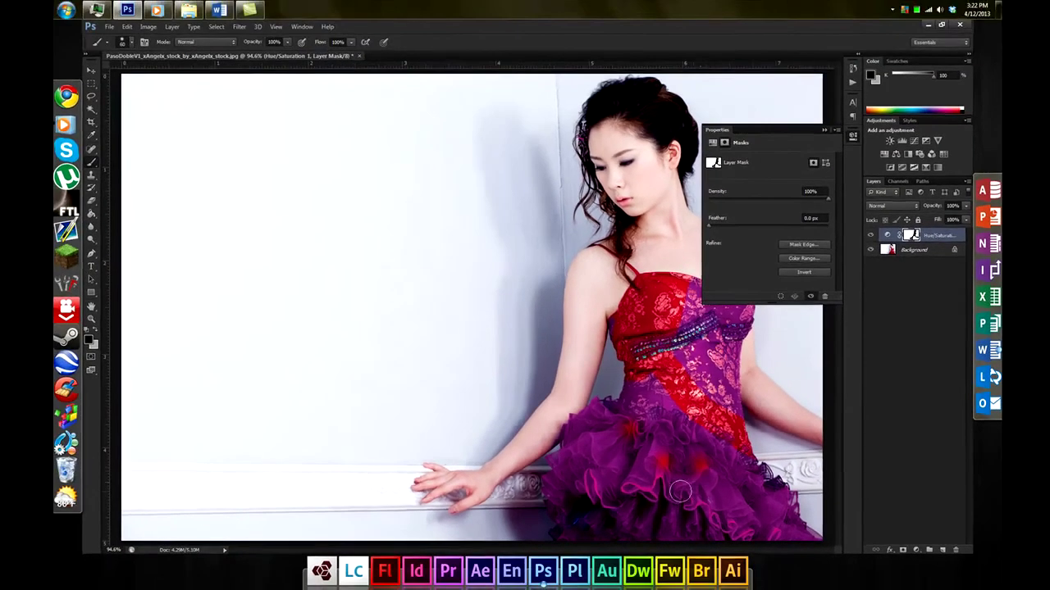
left_click(617, 469)
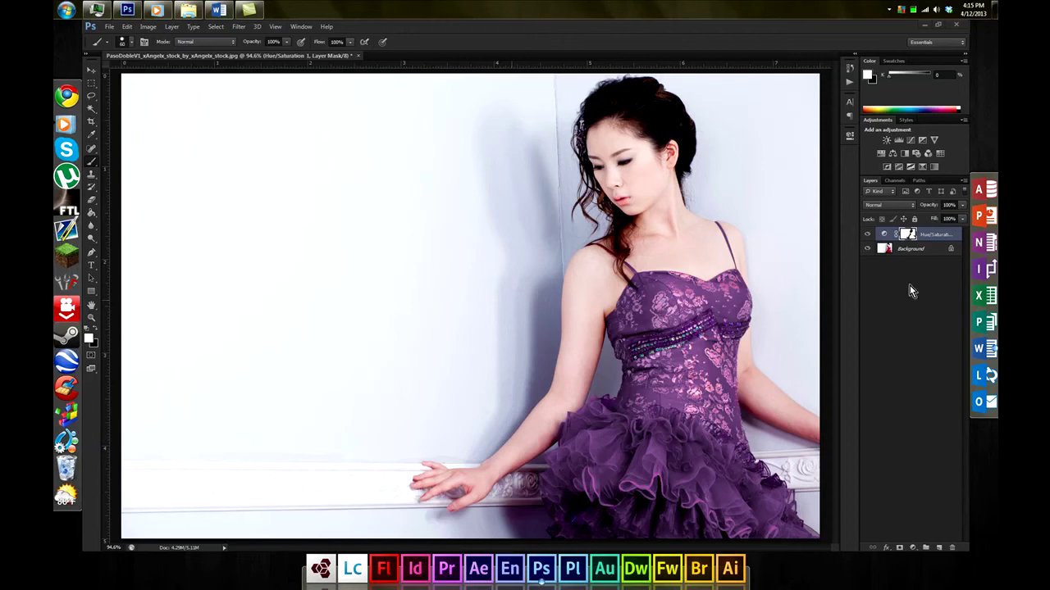
- Compare the recoloured dress with the original by hiding and showing the Hue/Saturation layer
left_click(867, 235)
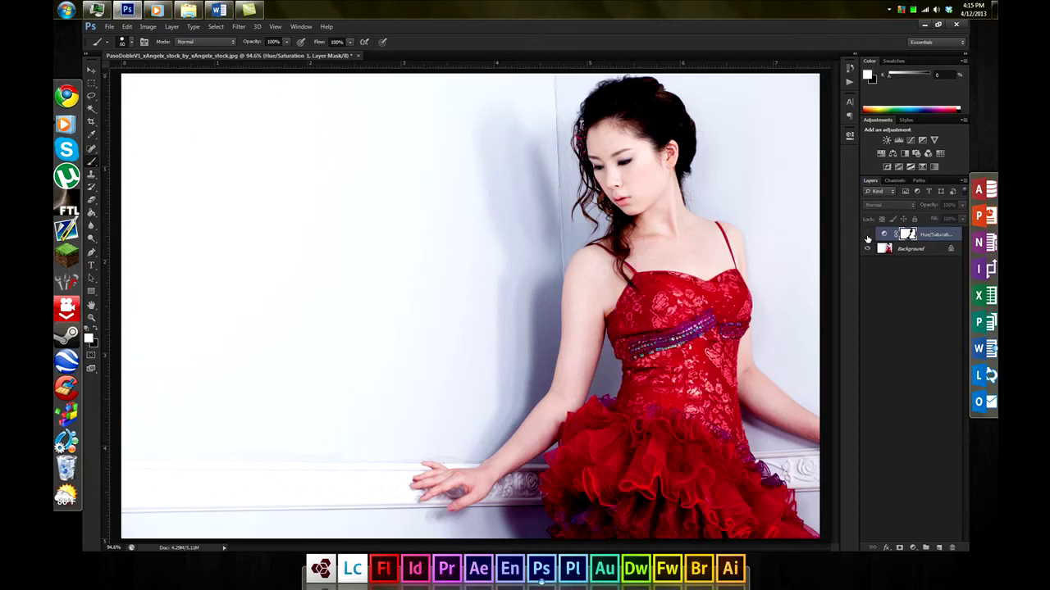
left_click(866, 235)
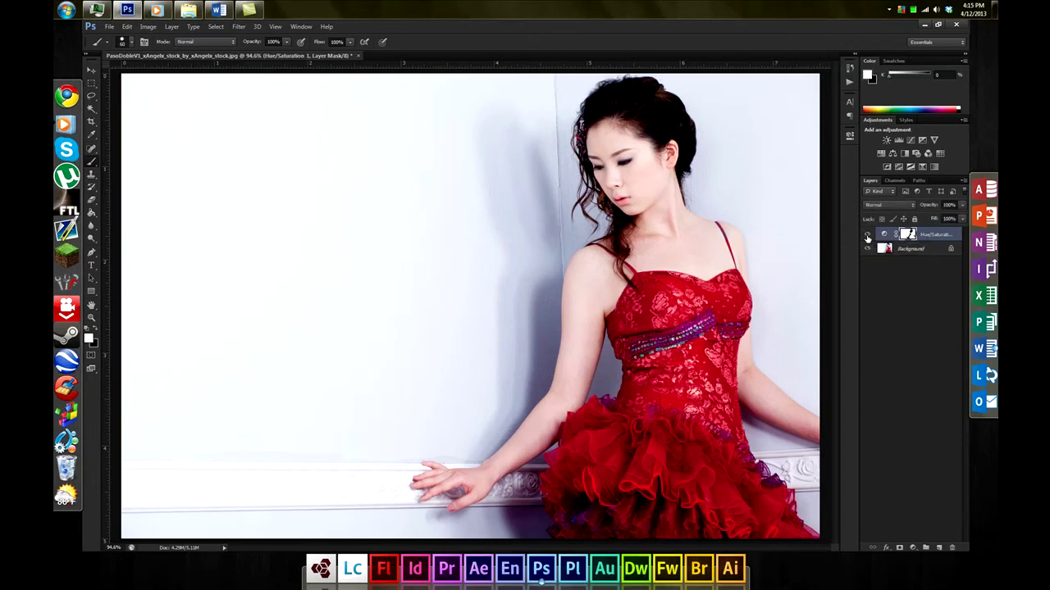